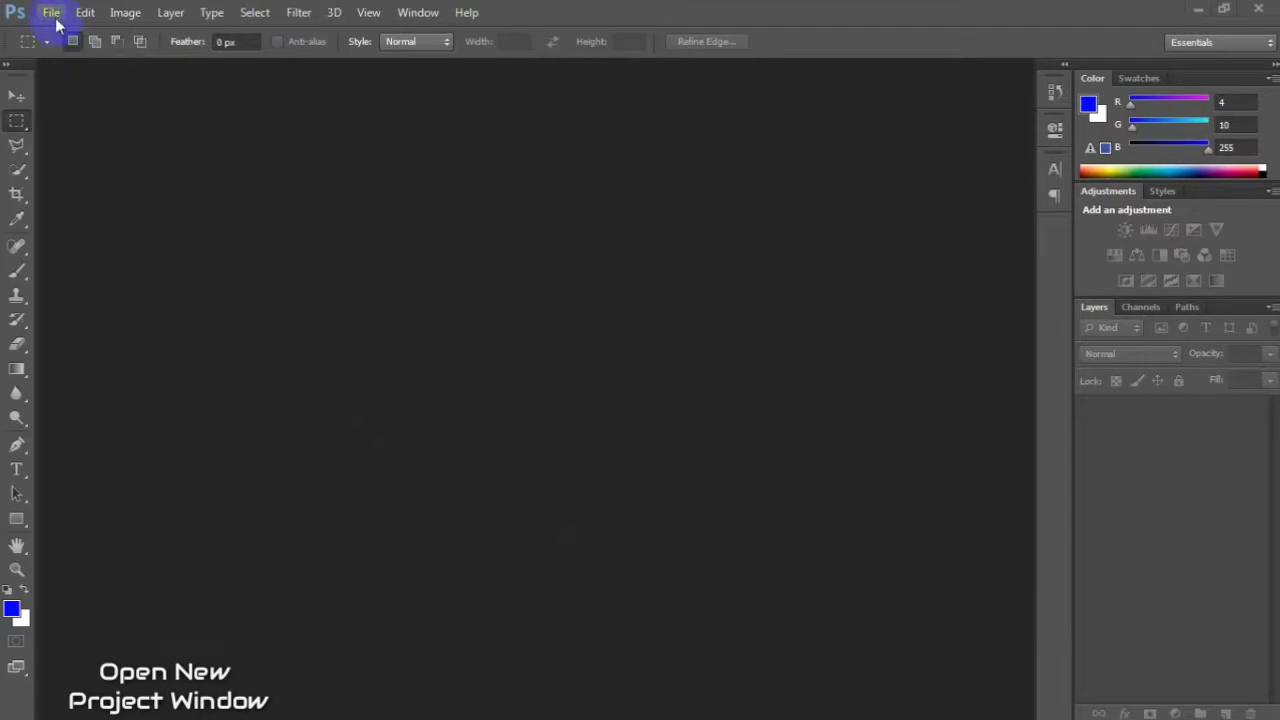
- Create a new 9 by 6 inch RGB document at 400 pixels/inch with a white background
{"action": "left_click", "coordinate": [50, 12]}
{"action": "left_click", "coordinate": [66, 35]}
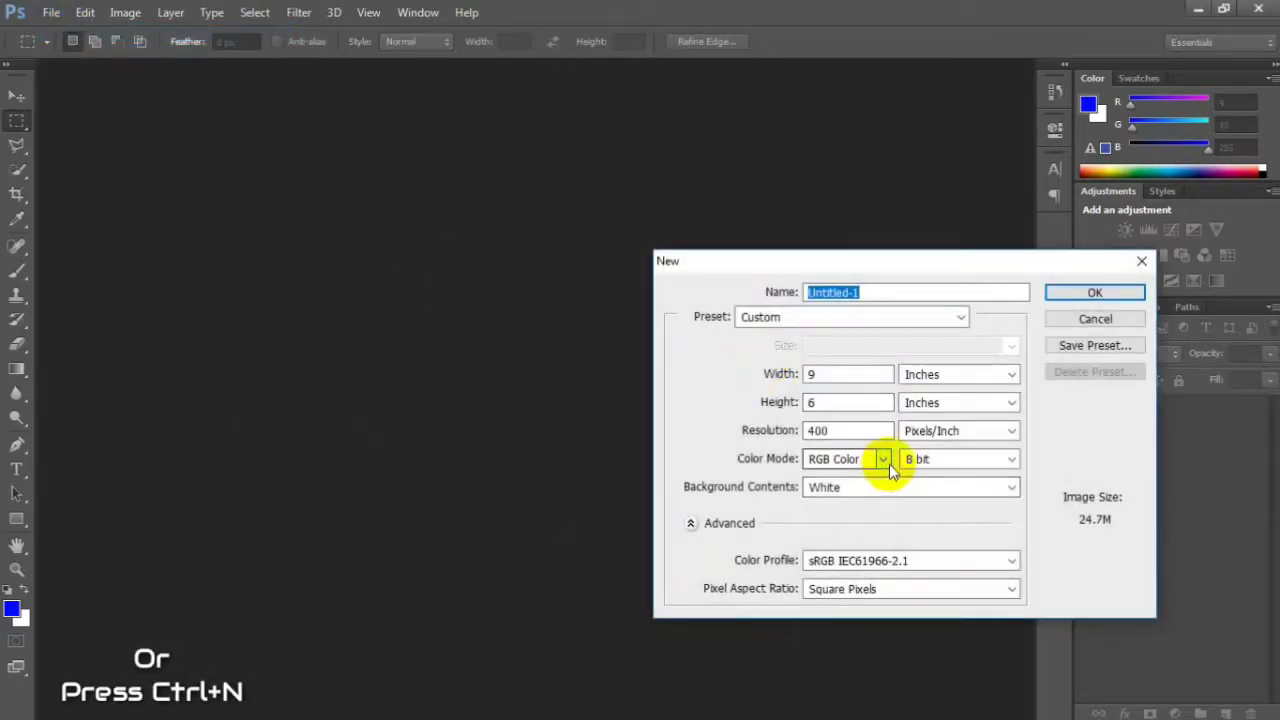
{"action": "left_click", "coordinate": [1073, 296]}
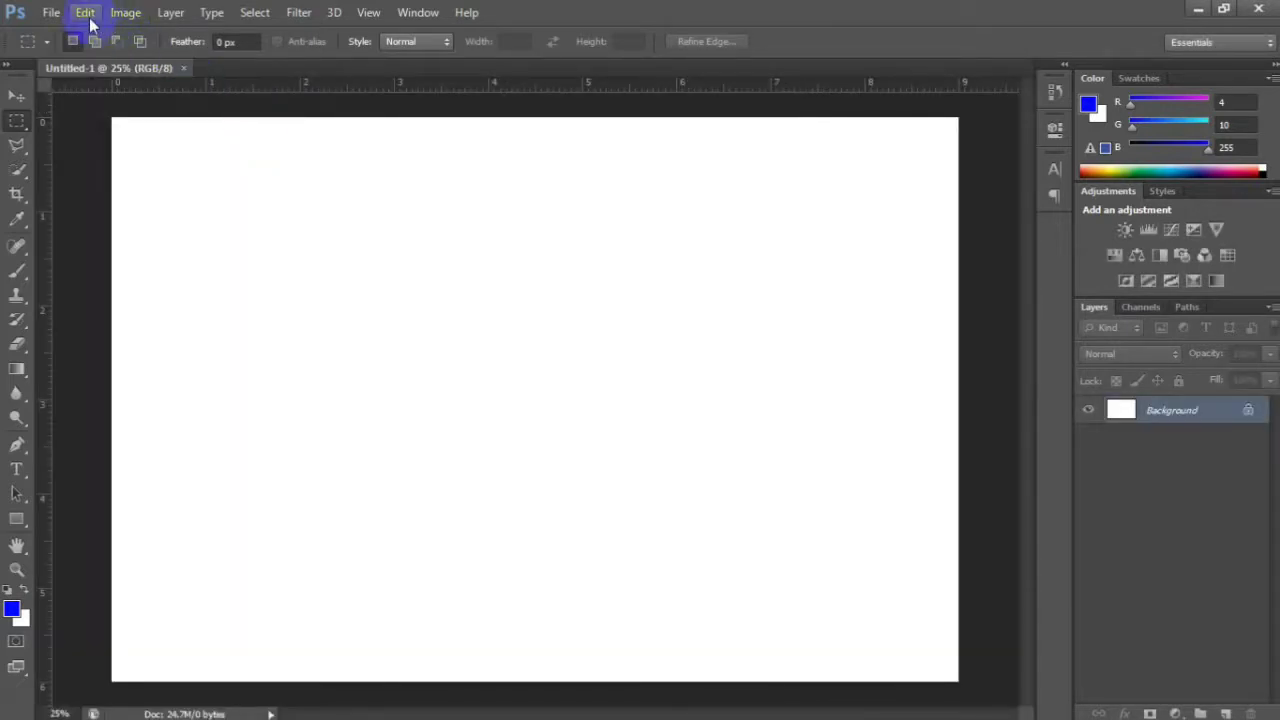
- Fill the background layer with black (000000) at 100% opacity in Normal mode
{"action": "left_click", "coordinate": [88, 14]}
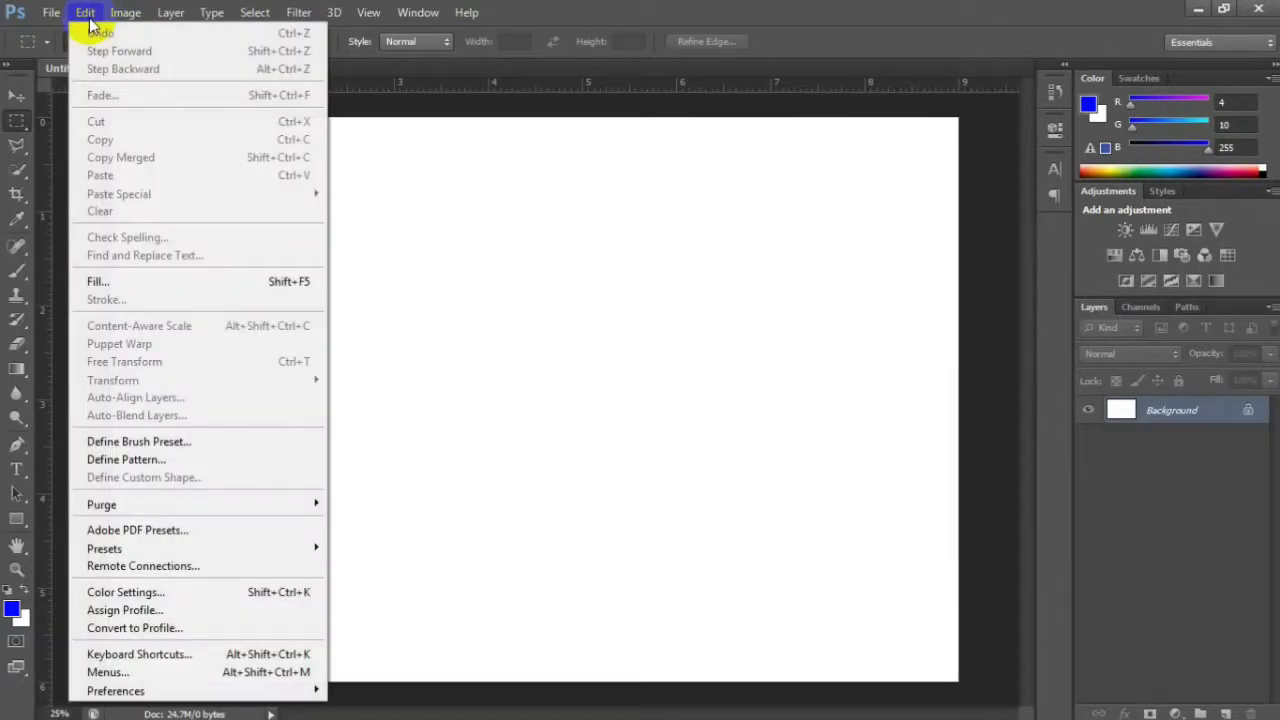
{"action": "left_click", "coordinate": [143, 280]}
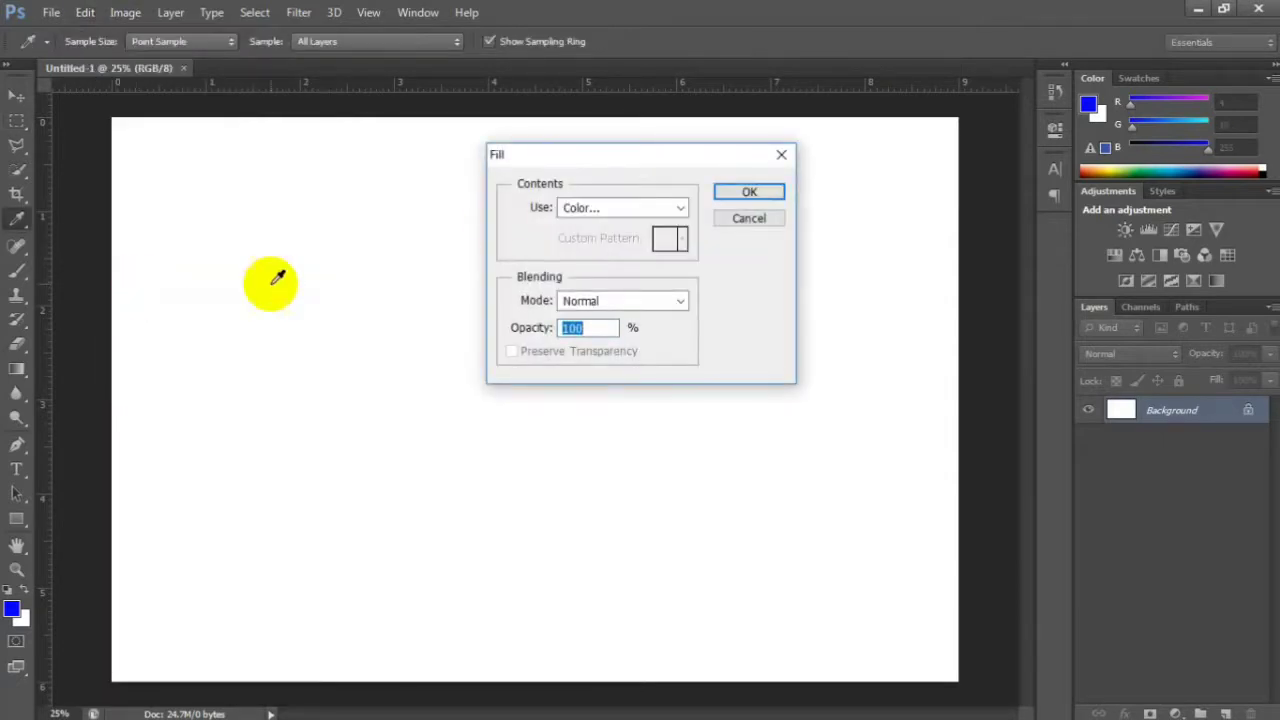
{"action": "left_click", "coordinate": [646, 210]}
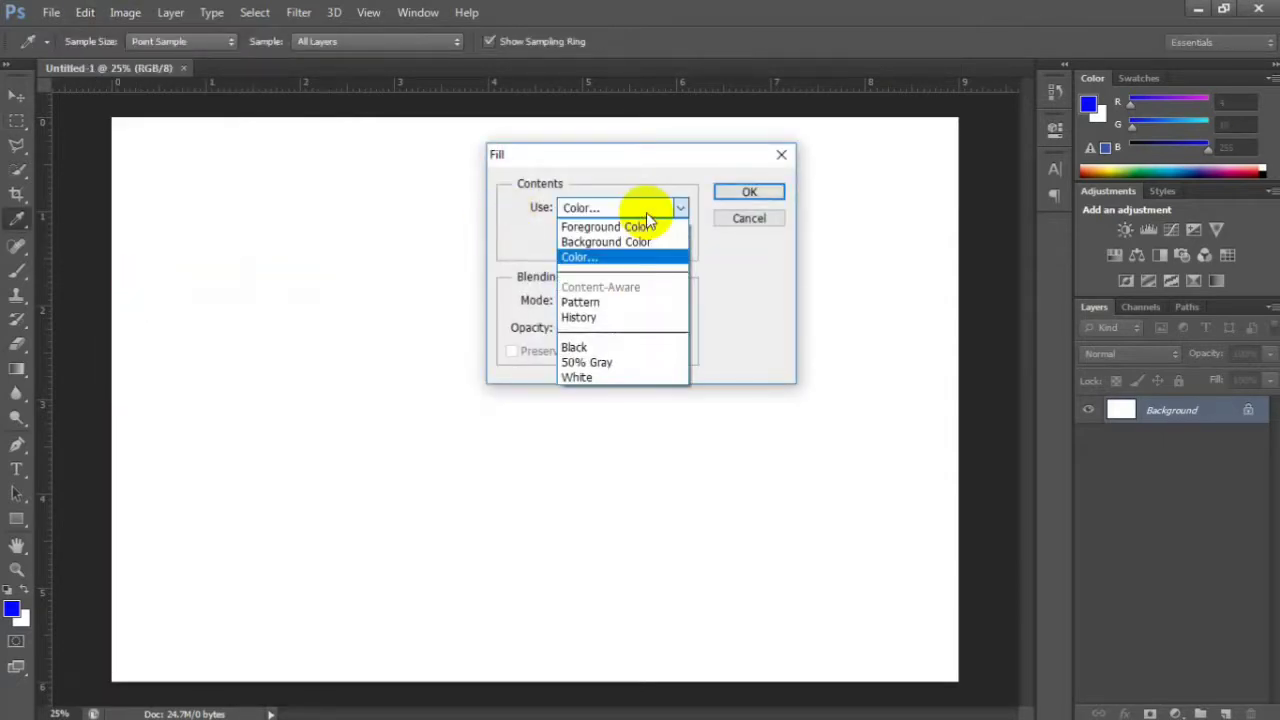
{"action": "left_click", "coordinate": [646, 259]}
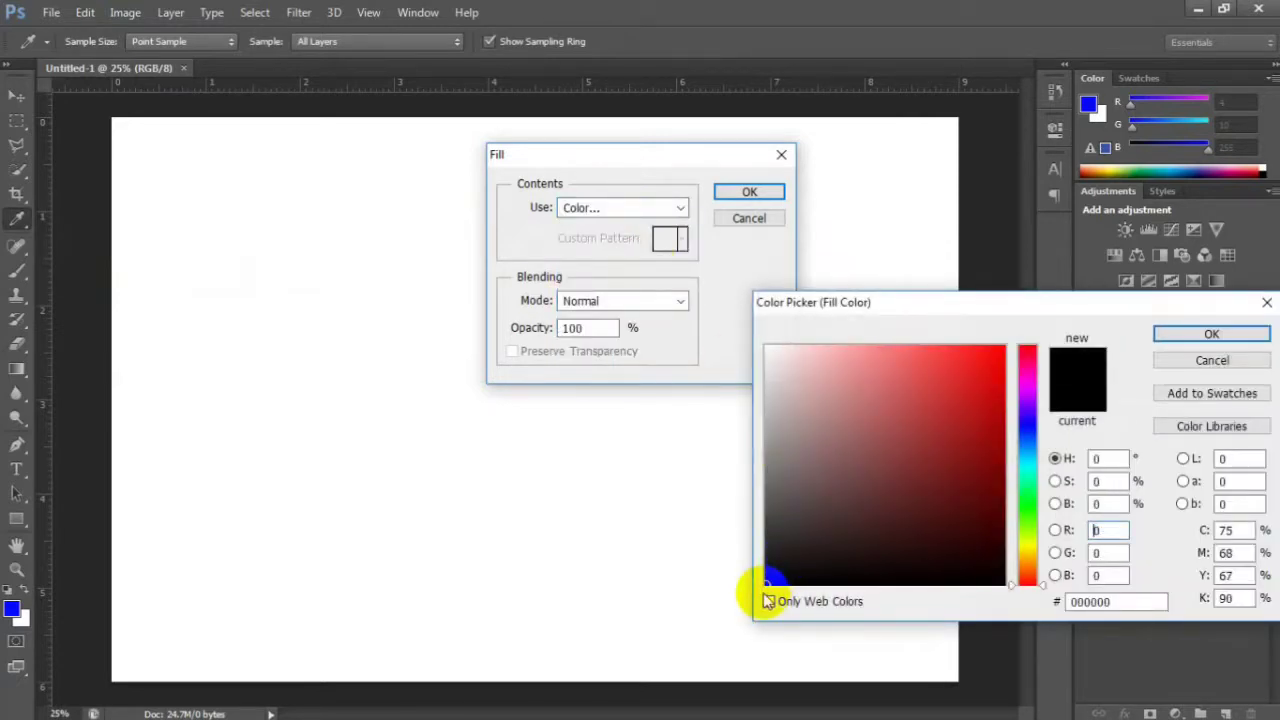
{"action": "key", "text": "Return"}
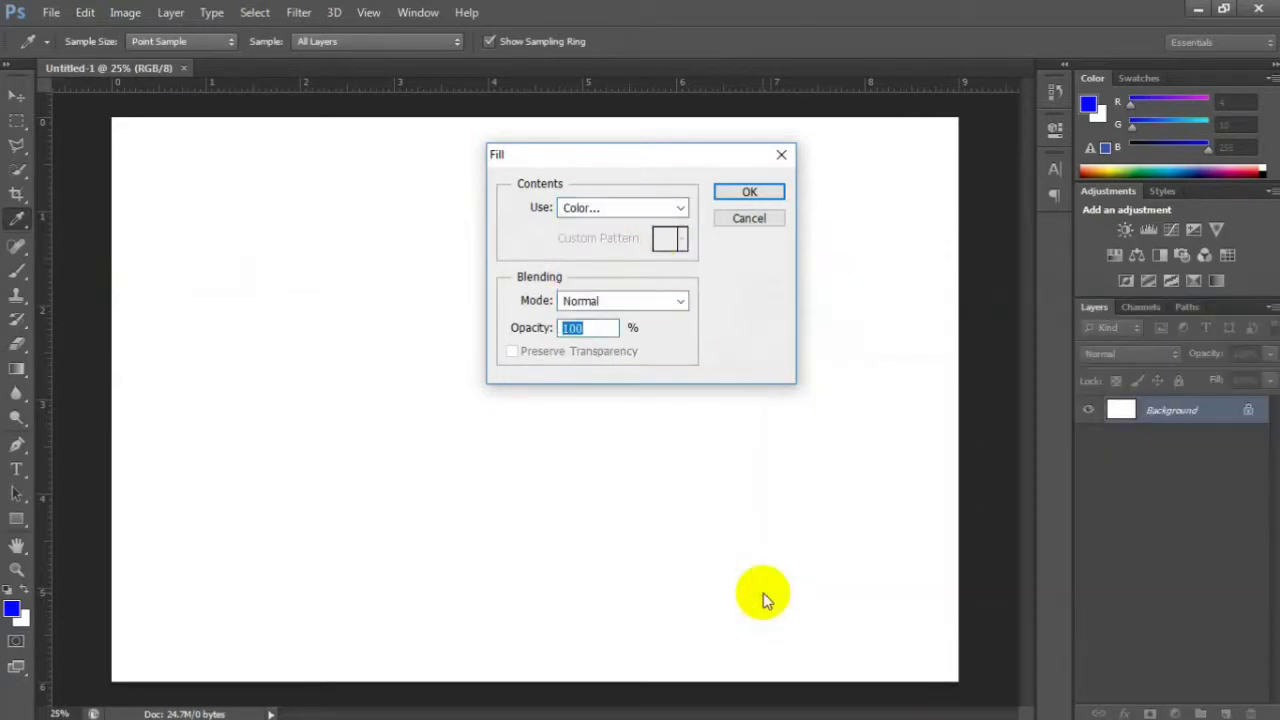
{"action": "left_click", "coordinate": [745, 192]}
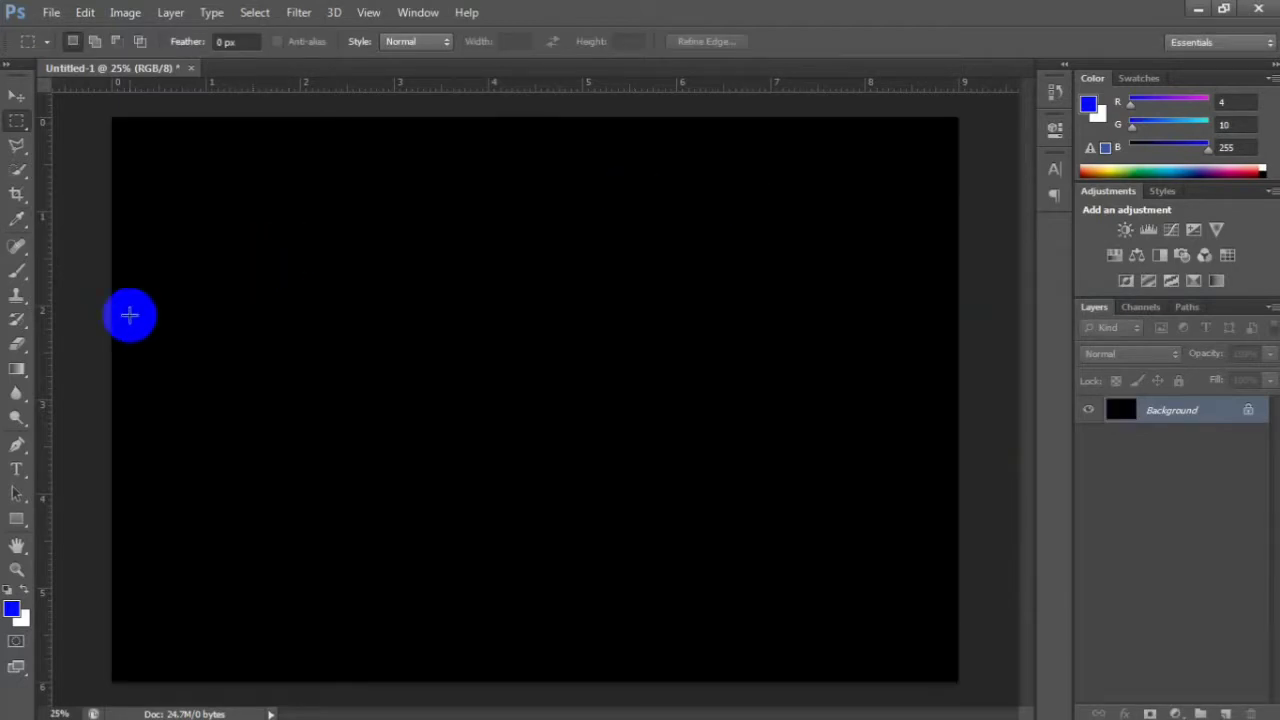
- Add the text PHOTOSHOP in white 60 pt Calibri Regular on the canvas
{"action": "left_click", "coordinate": [18, 468]}
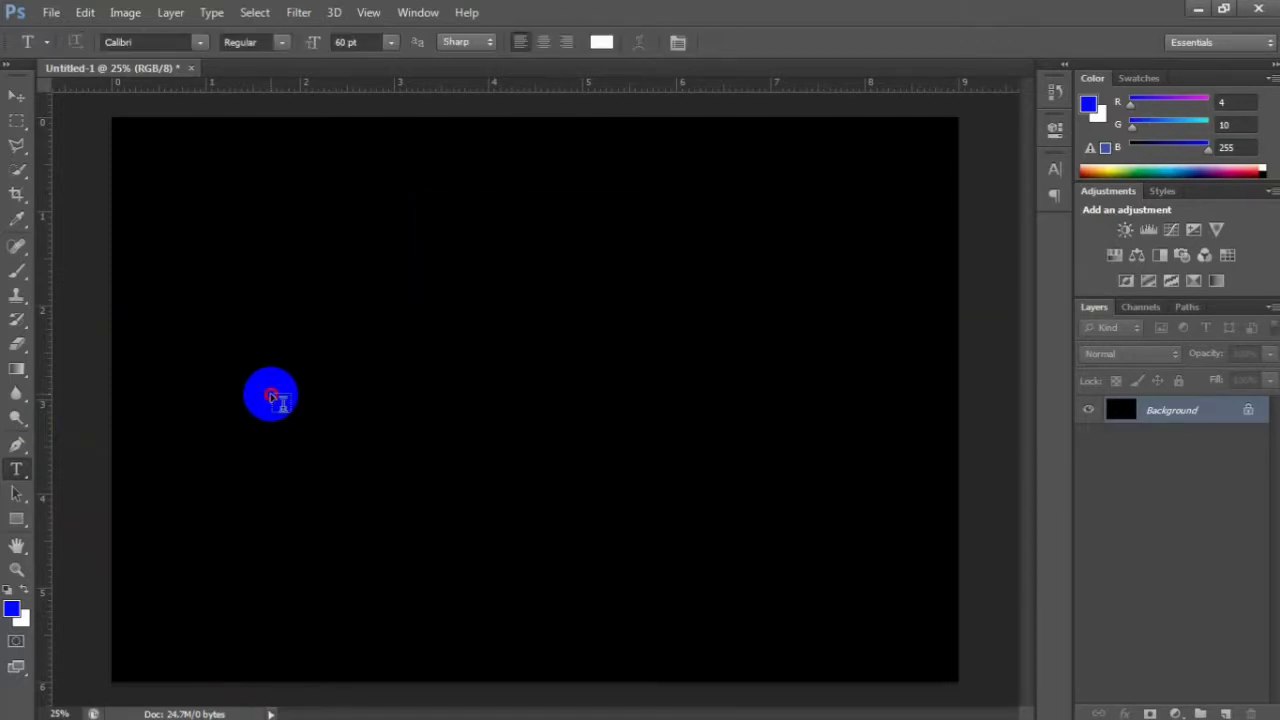
{"action": "left_click", "coordinate": [275, 398]}
{"action": "type", "text": "P"}
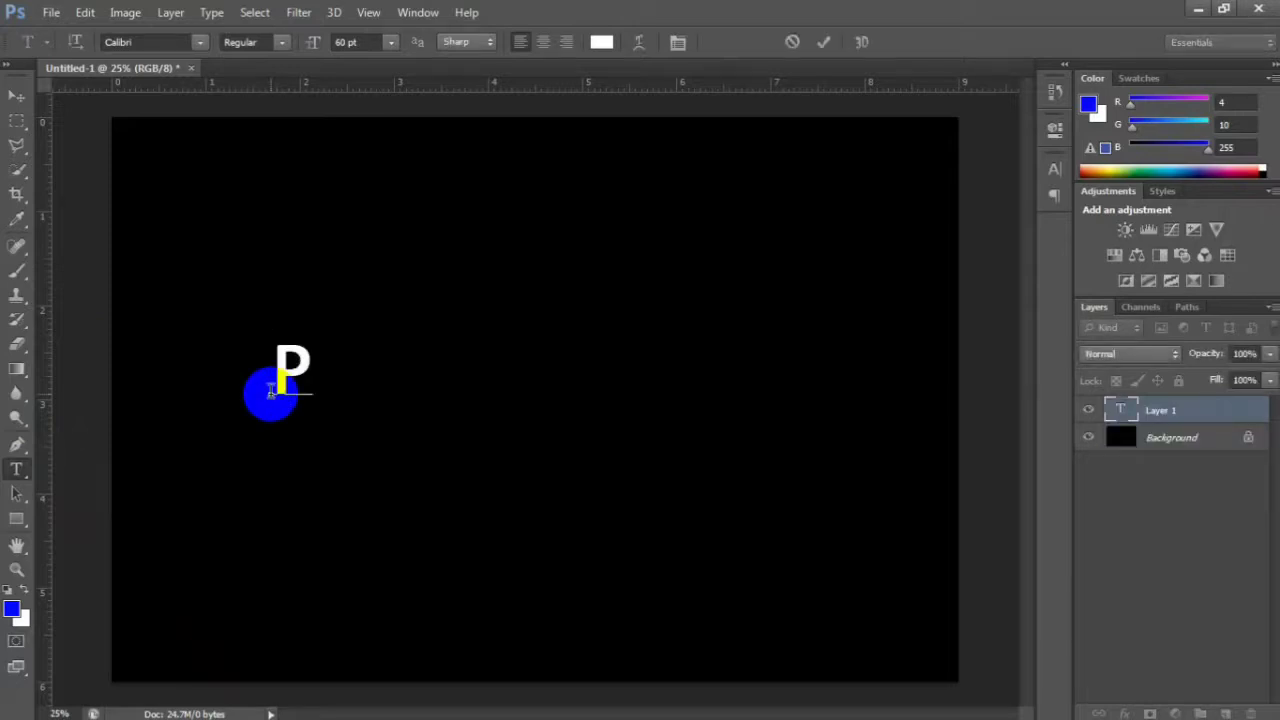
{"action": "type", "text": "HOTOSHOP"}
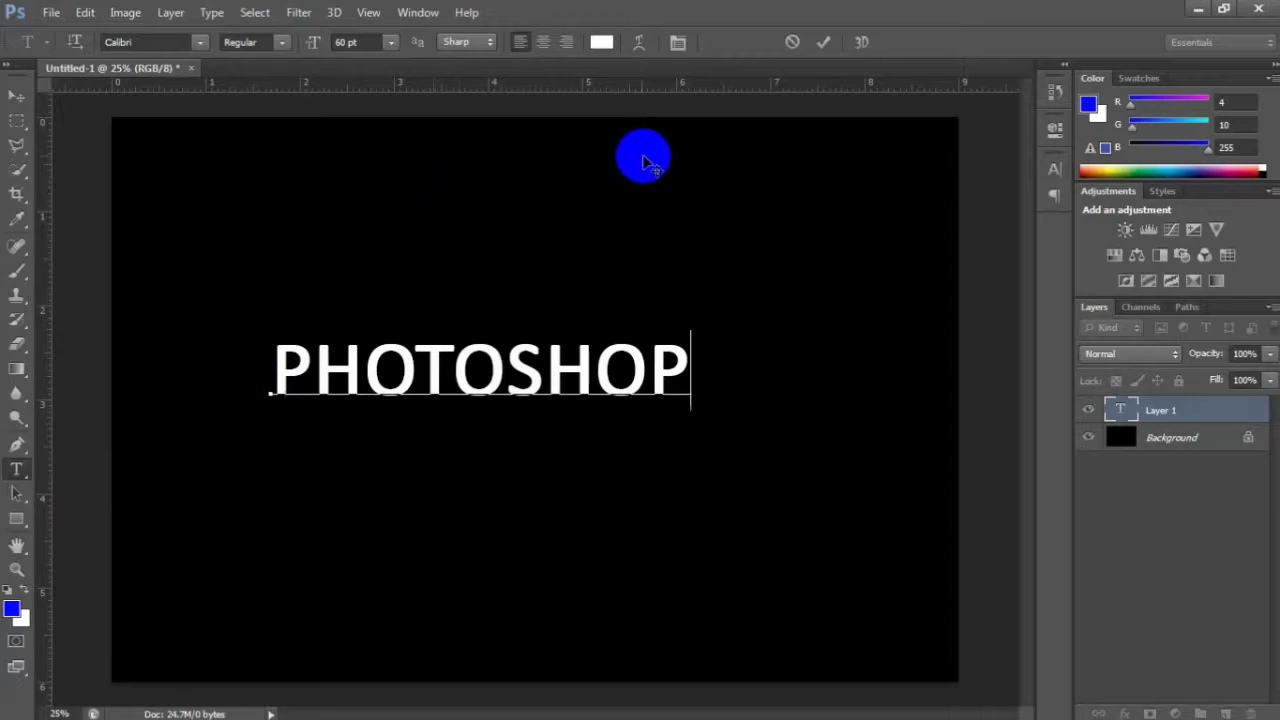
{"action": "left_click", "coordinate": [825, 45]}
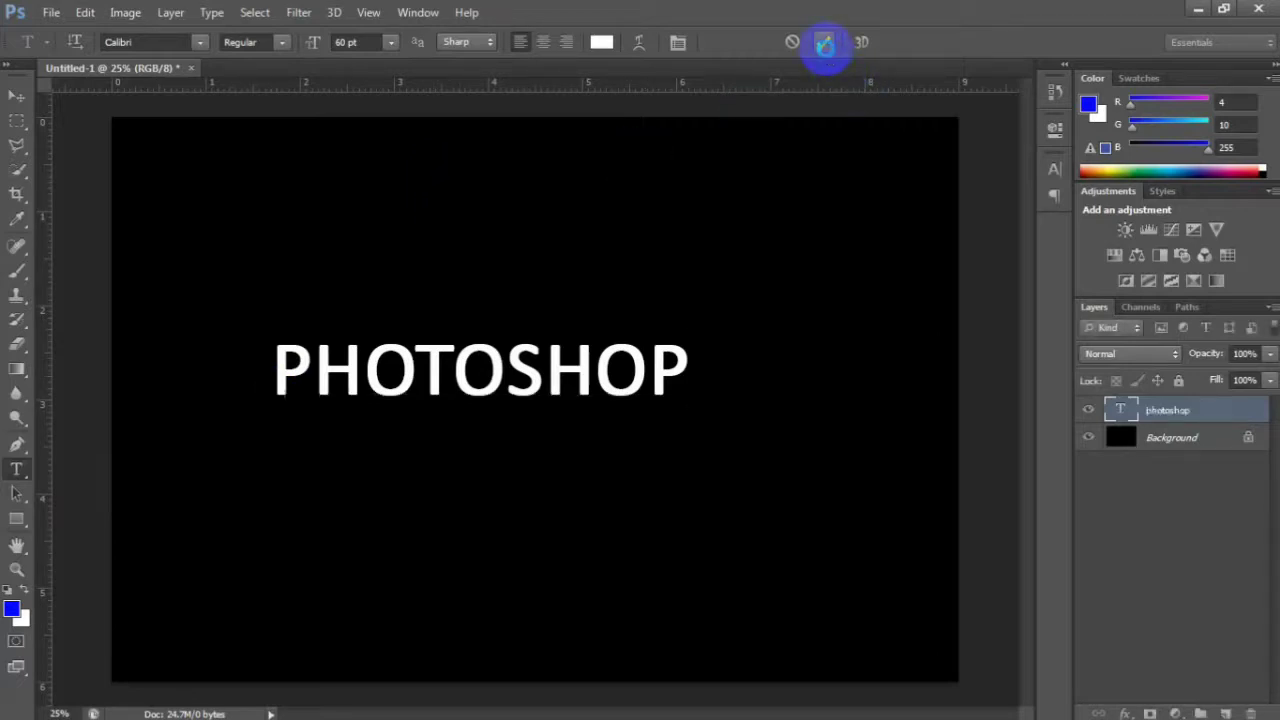
- Move the PHOTOSHOP text to the middle of the canvas and scale it up to about 132% from its centre
{"action": "left_click", "coordinate": [16, 96]}
{"action": "left_click_drag", "start_coordinate": [343, 363], "coordinate": [414, 385]}
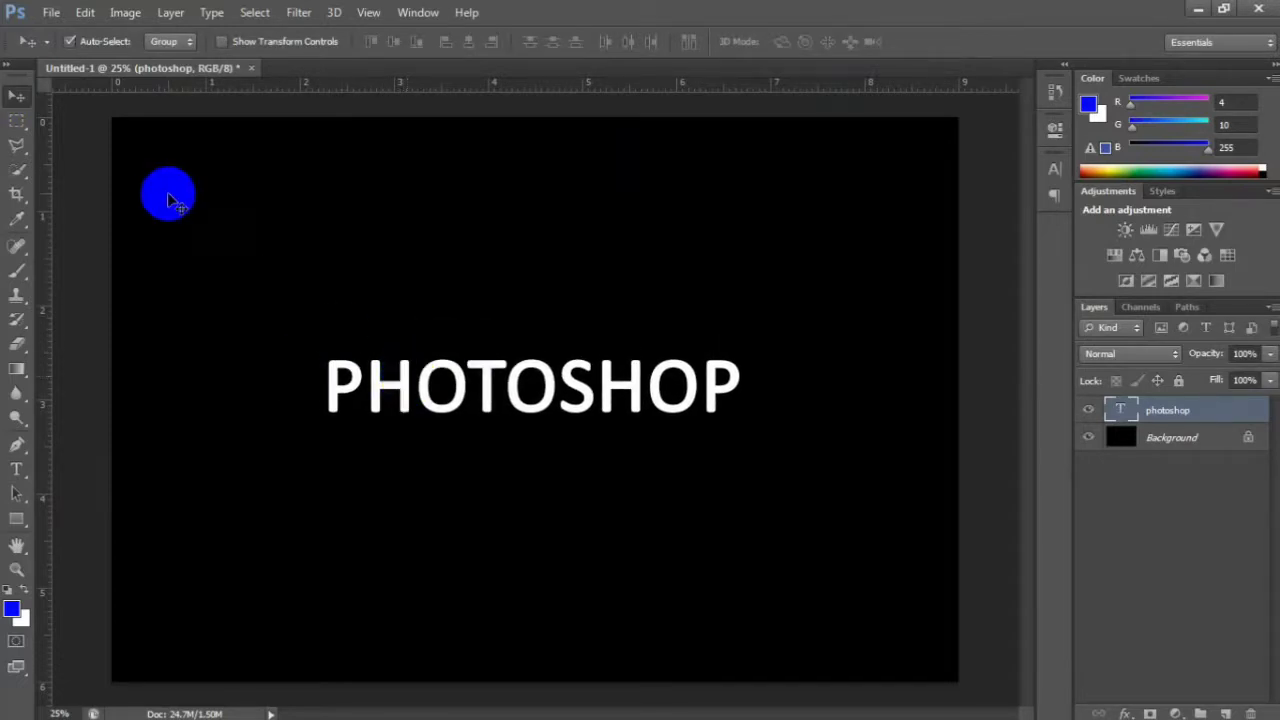
{"action": "left_click", "coordinate": [85, 13]}
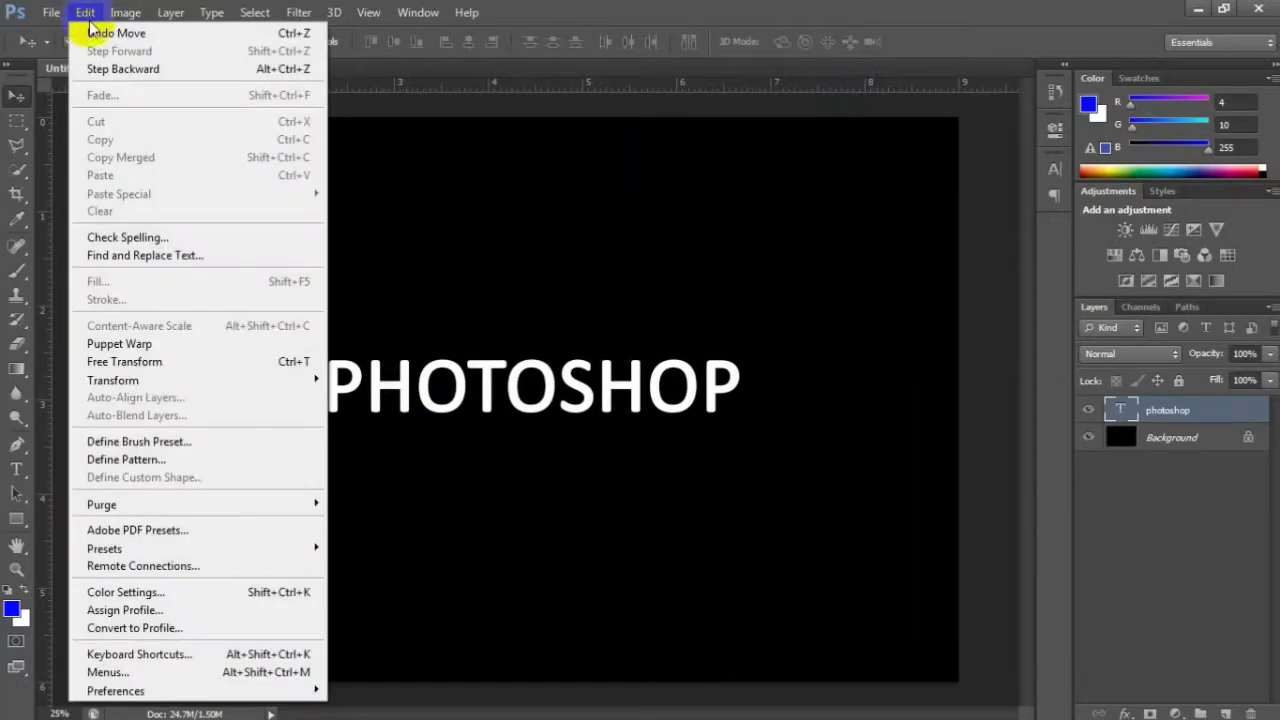
{"action": "left_click", "coordinate": [153, 363]}
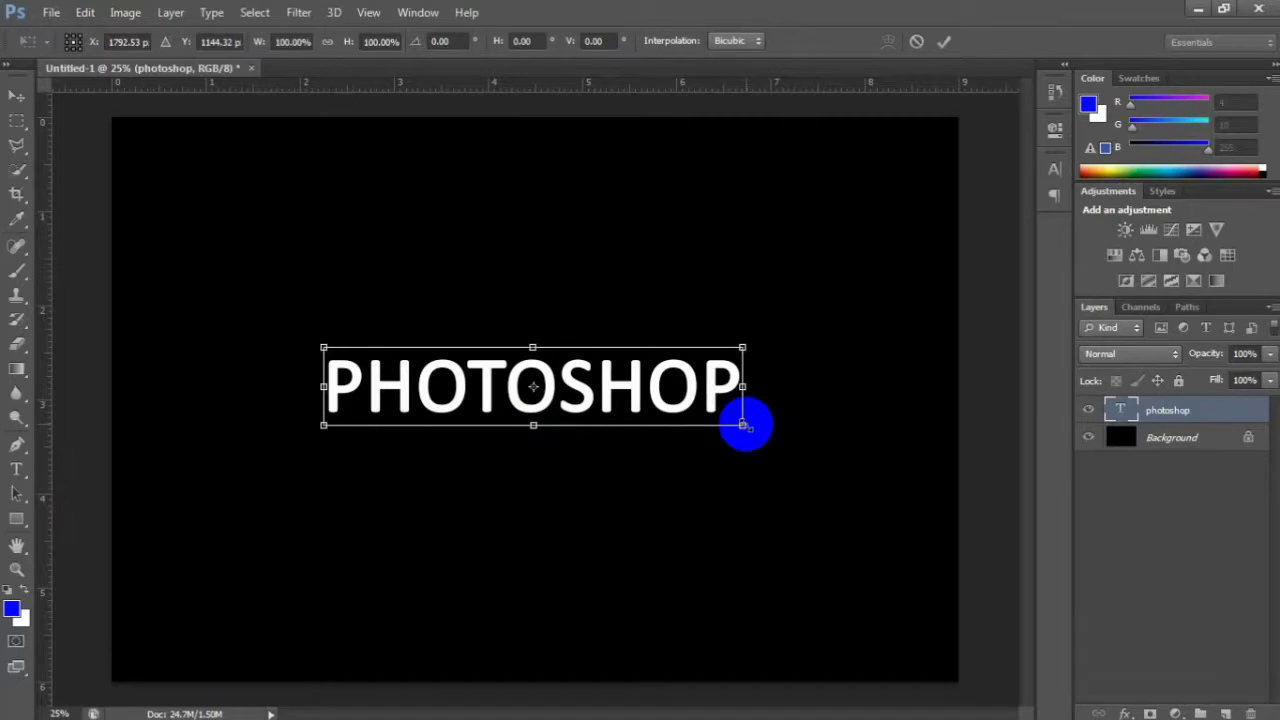
{"action": "left_click_drag", "start_coordinate": [742, 425], "coordinate": [808, 475]}
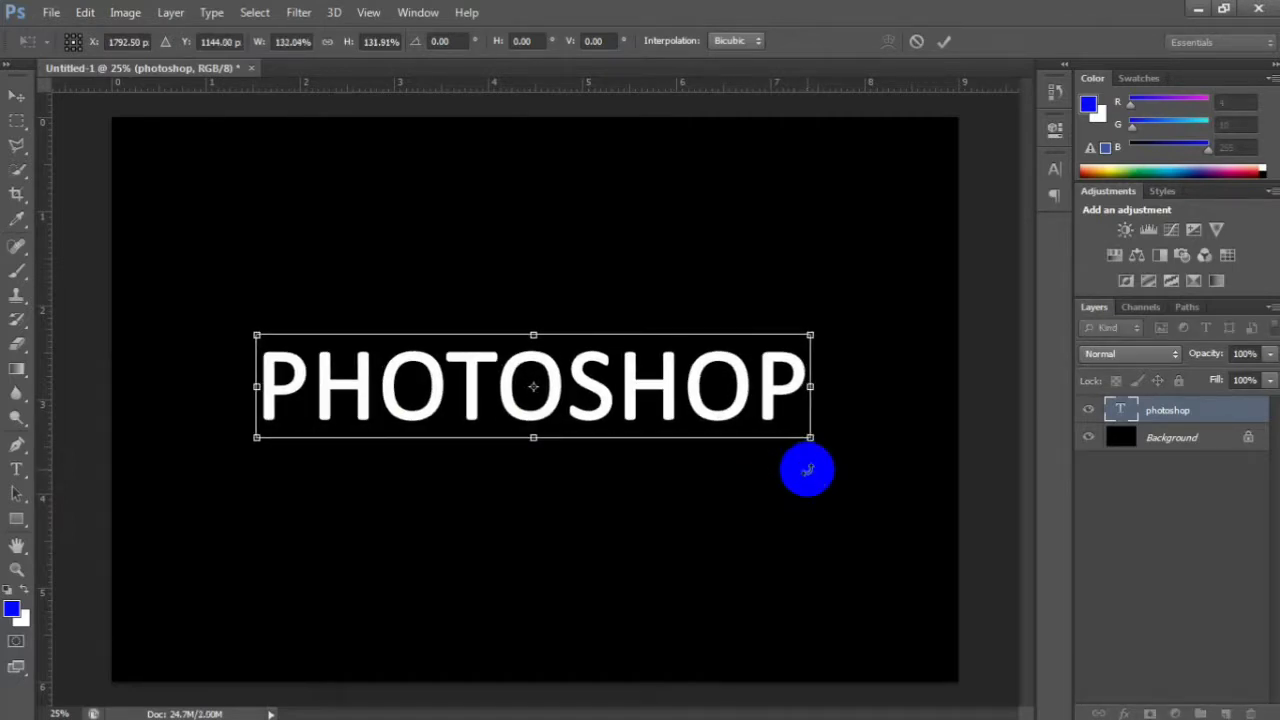
{"action": "left_click", "coordinate": [944, 41]}
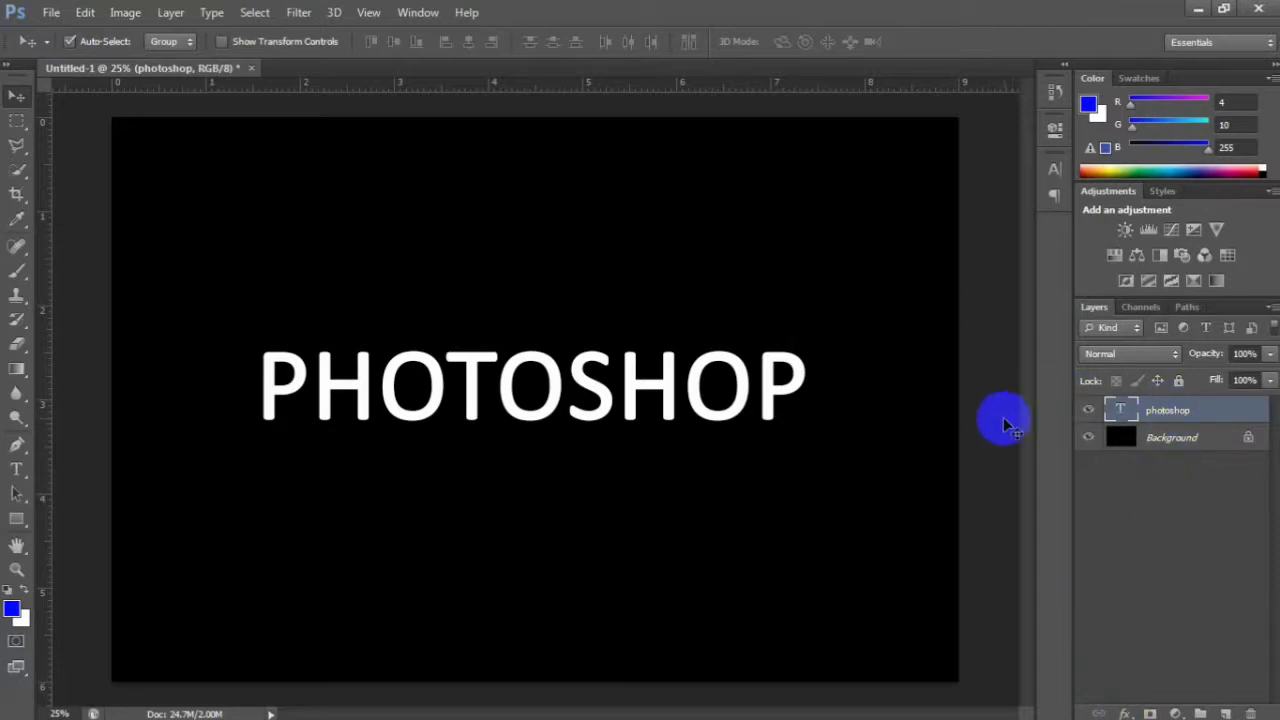
- Add a white (ffffff) 3 px outside Stroke effect to the text layer
{"action": "left_click", "coordinate": [1124, 713]}
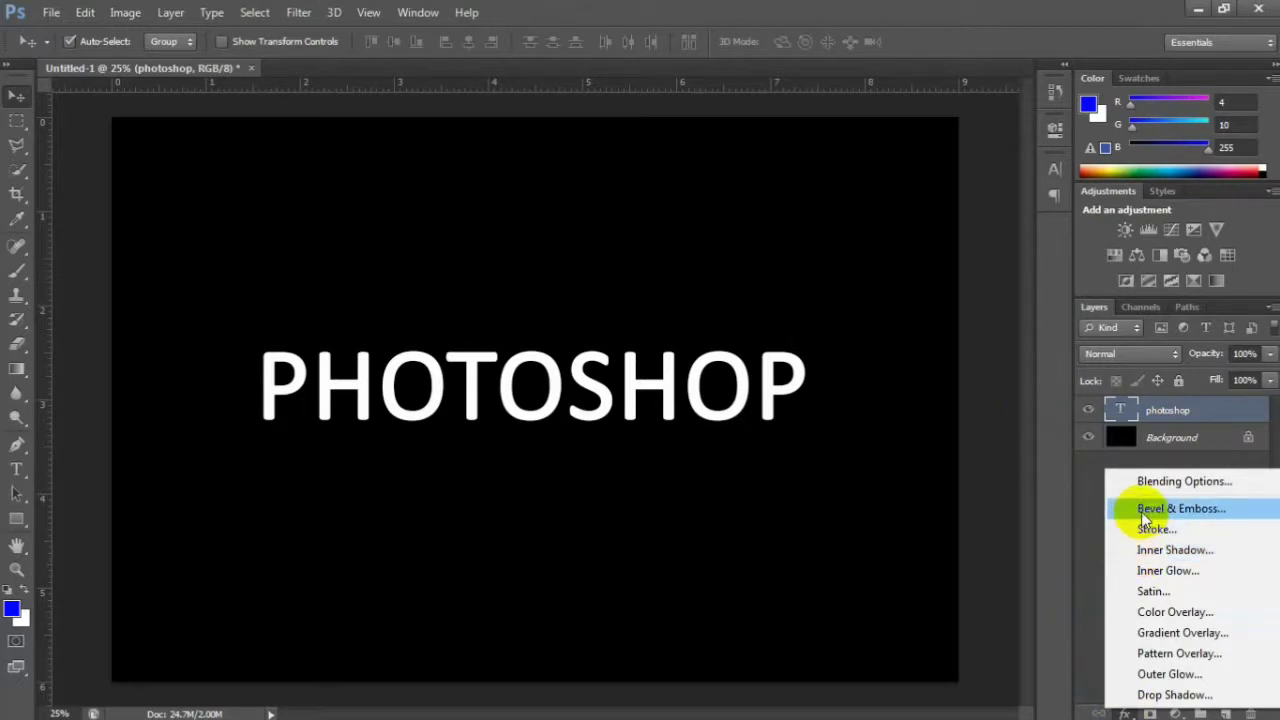
{"action": "left_click", "coordinate": [1145, 482]}
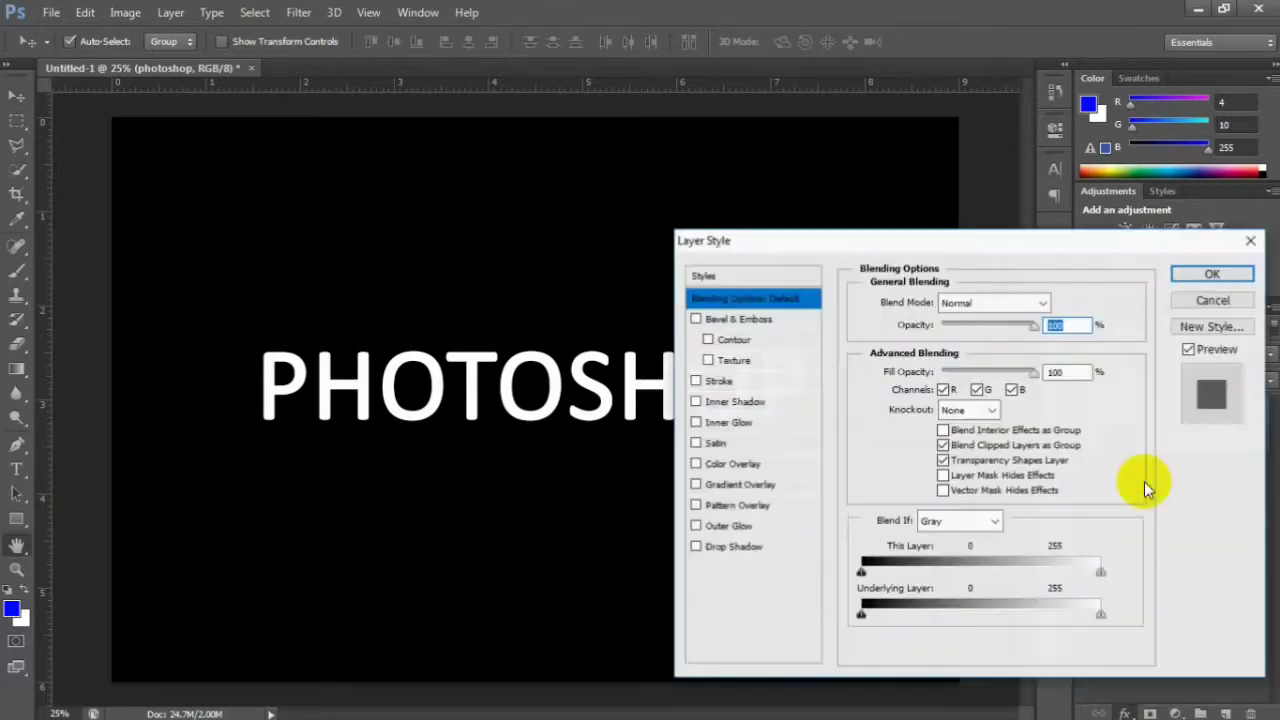
{"action": "left_click", "coordinate": [696, 382]}
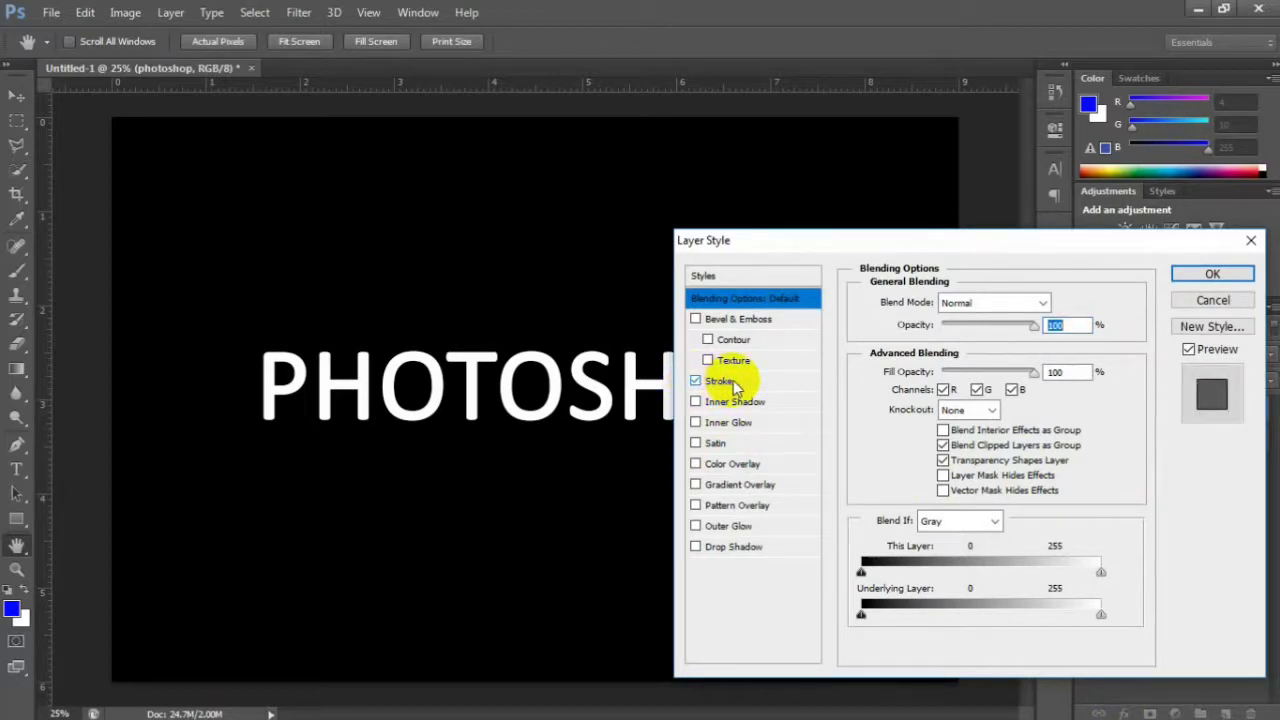
{"action": "left_click", "coordinate": [728, 383]}
{"action": "left_click", "coordinate": [901, 430]}
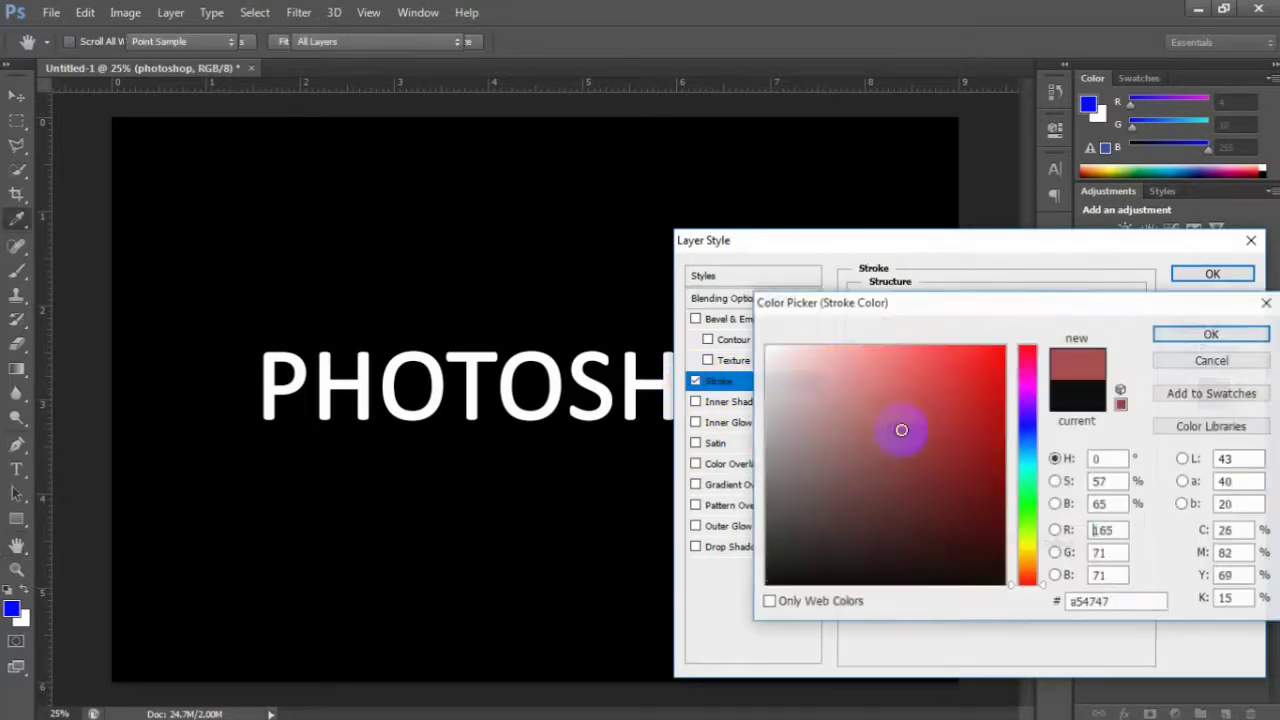
{"action": "left_click", "coordinate": [769, 348]}
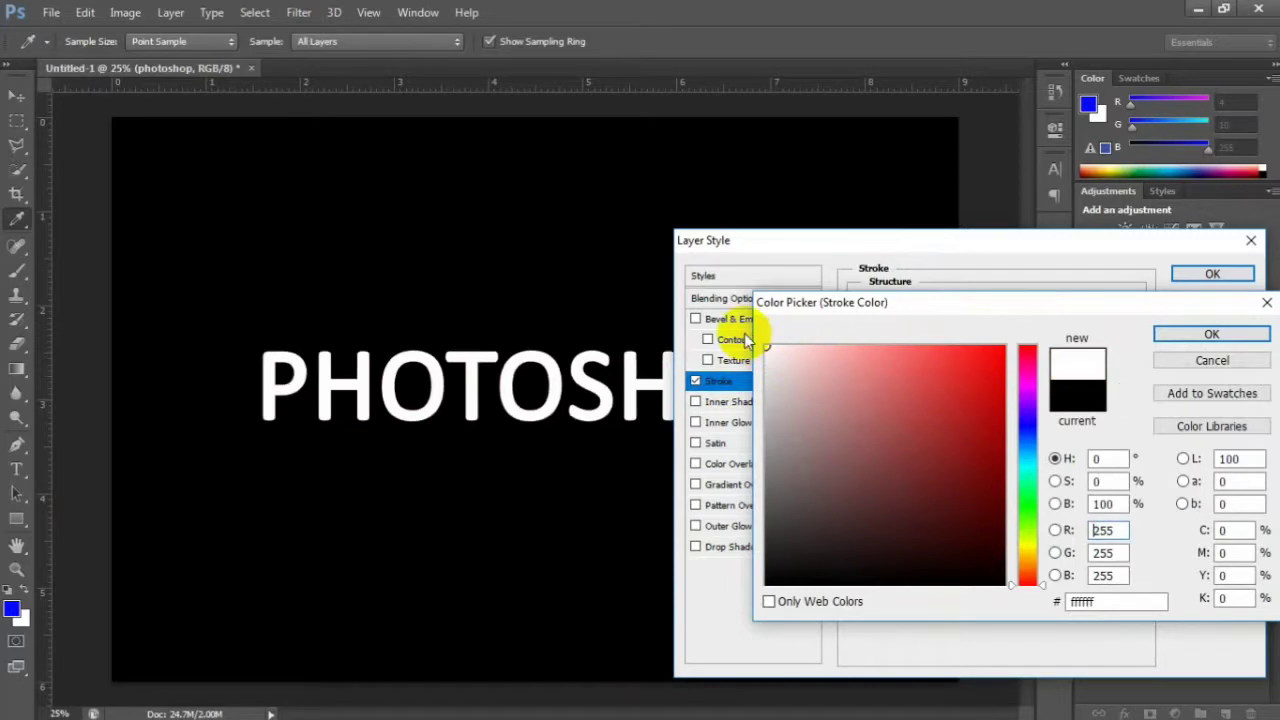
{"action": "left_click", "coordinate": [1172, 335]}
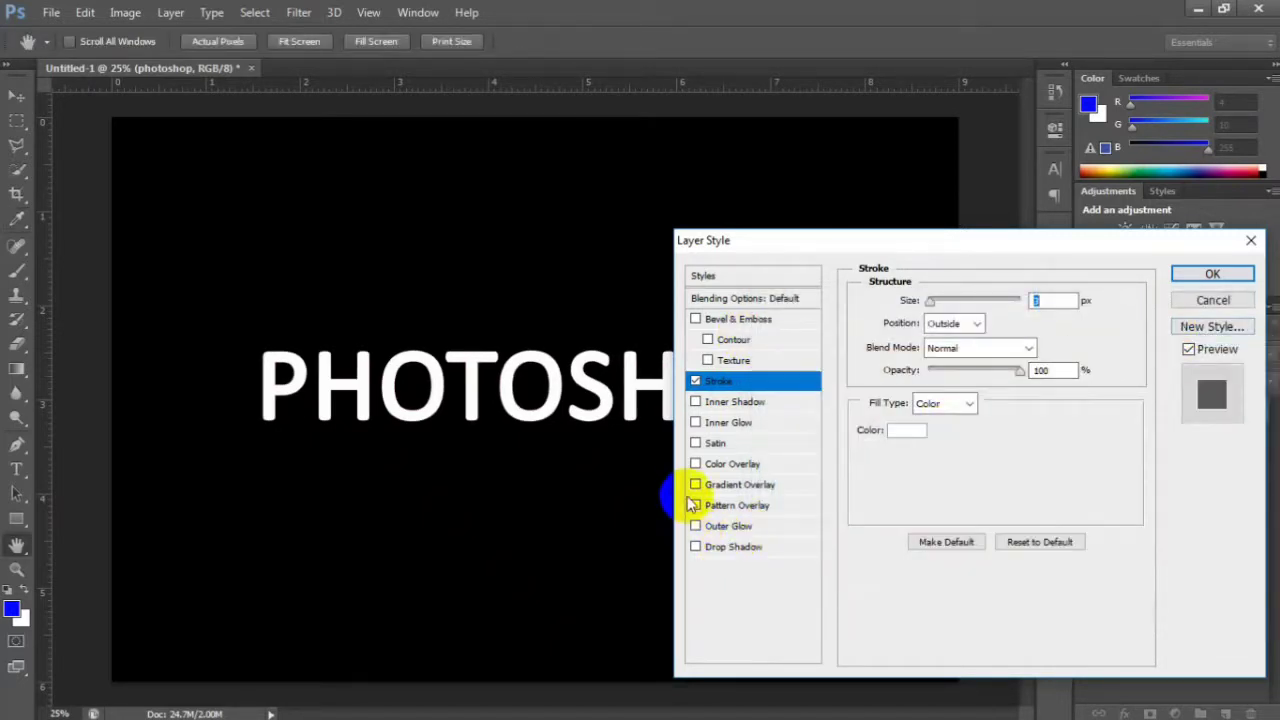
- Add a black (000000) Color Overlay to the text layer and apply the layer style
{"action": "left_click", "coordinate": [696, 464]}
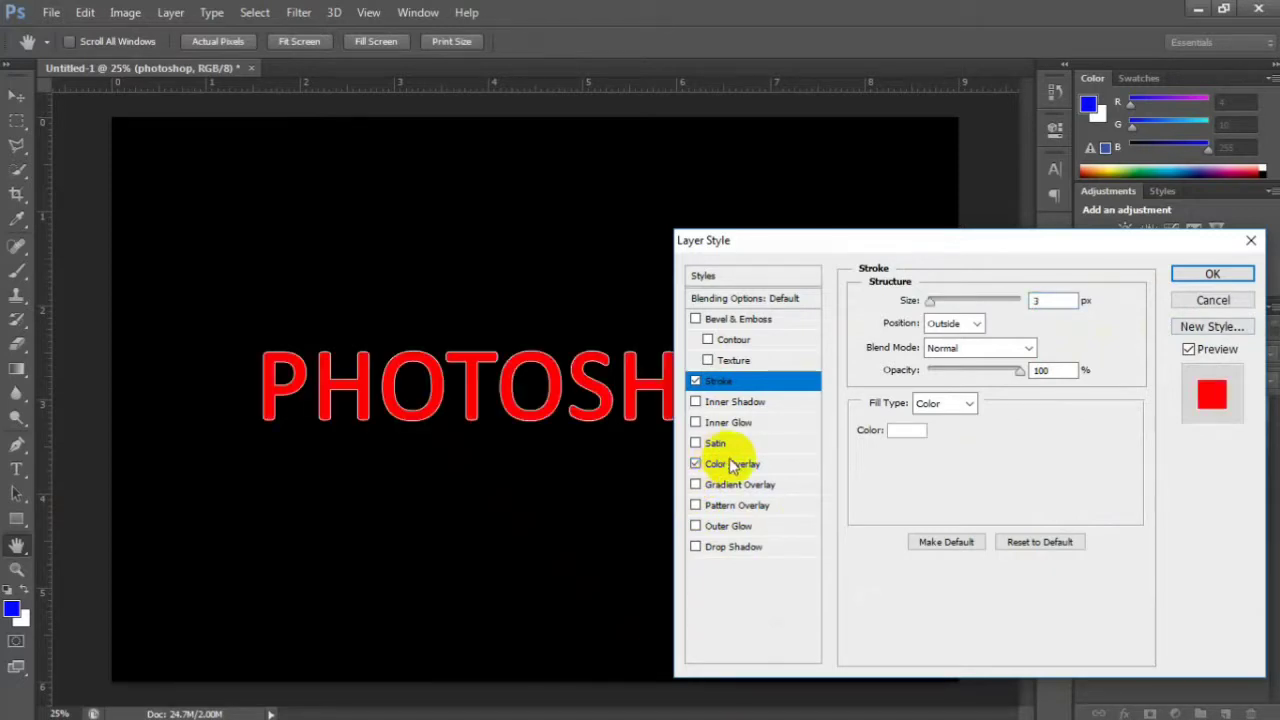
{"action": "left_click", "coordinate": [736, 465]}
{"action": "left_click", "coordinate": [1059, 302]}
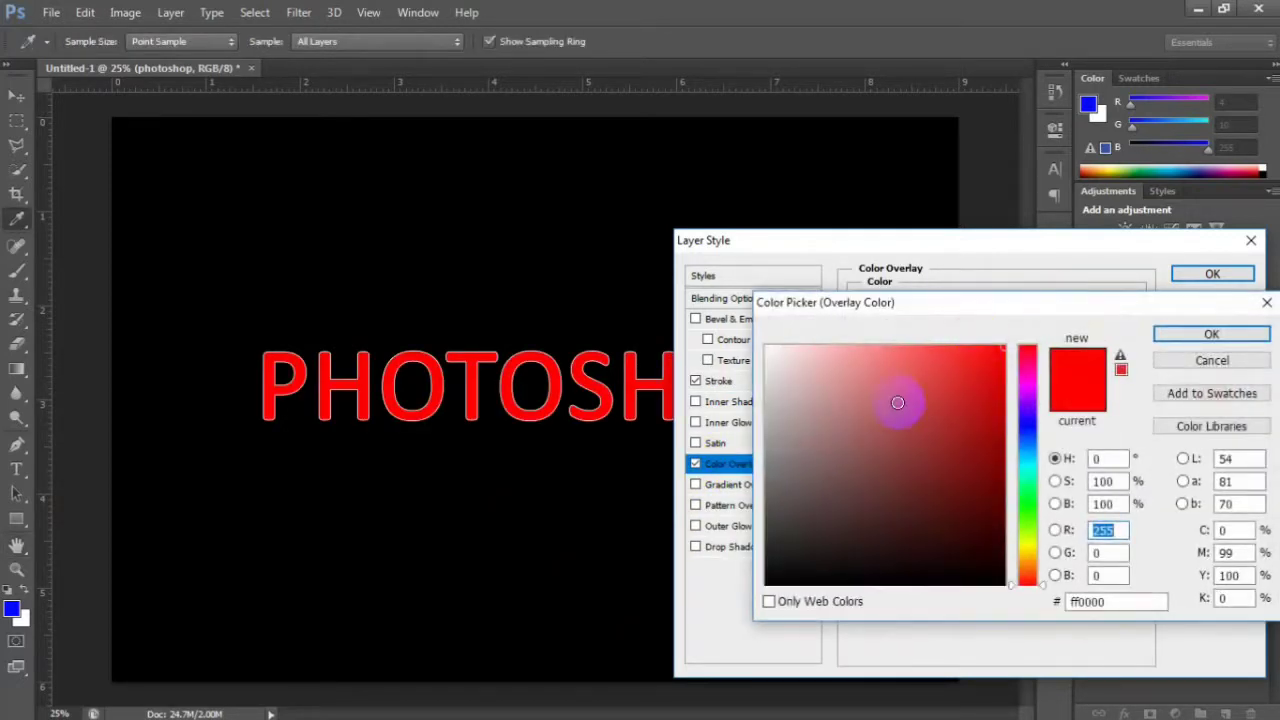
{"action": "left_click", "coordinate": [768, 583]}
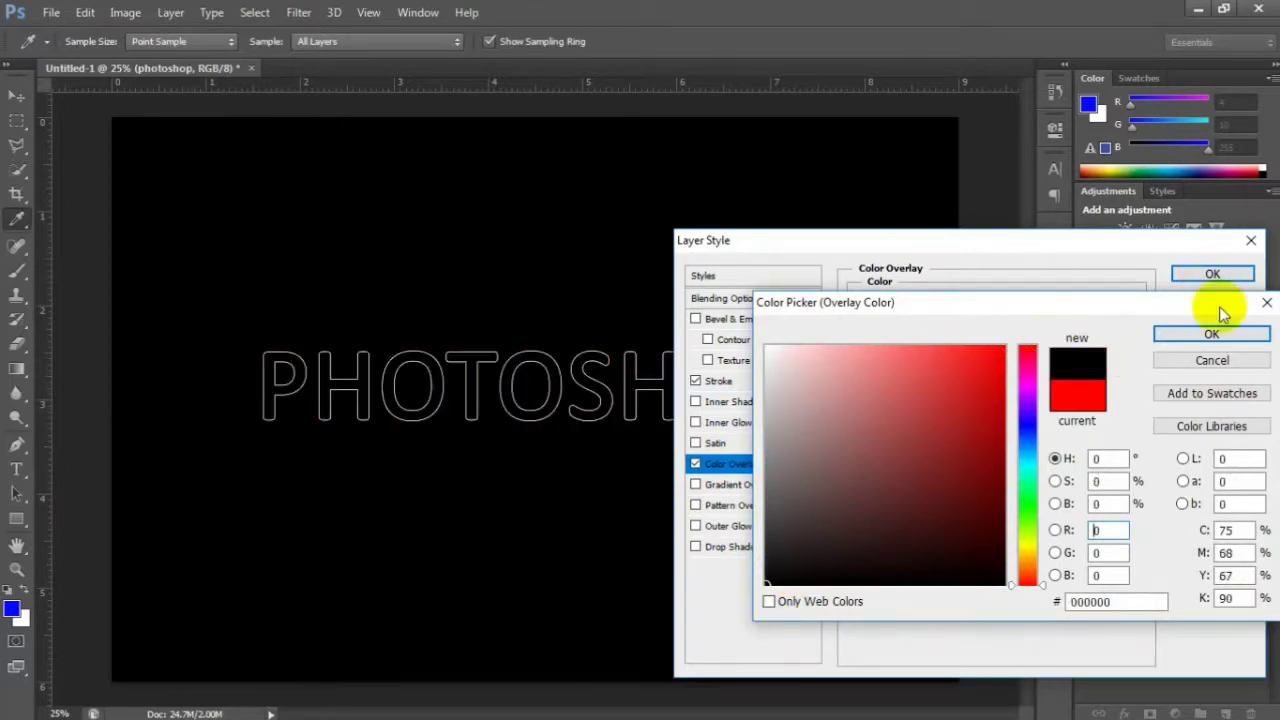
{"action": "left_click", "coordinate": [1212, 336]}
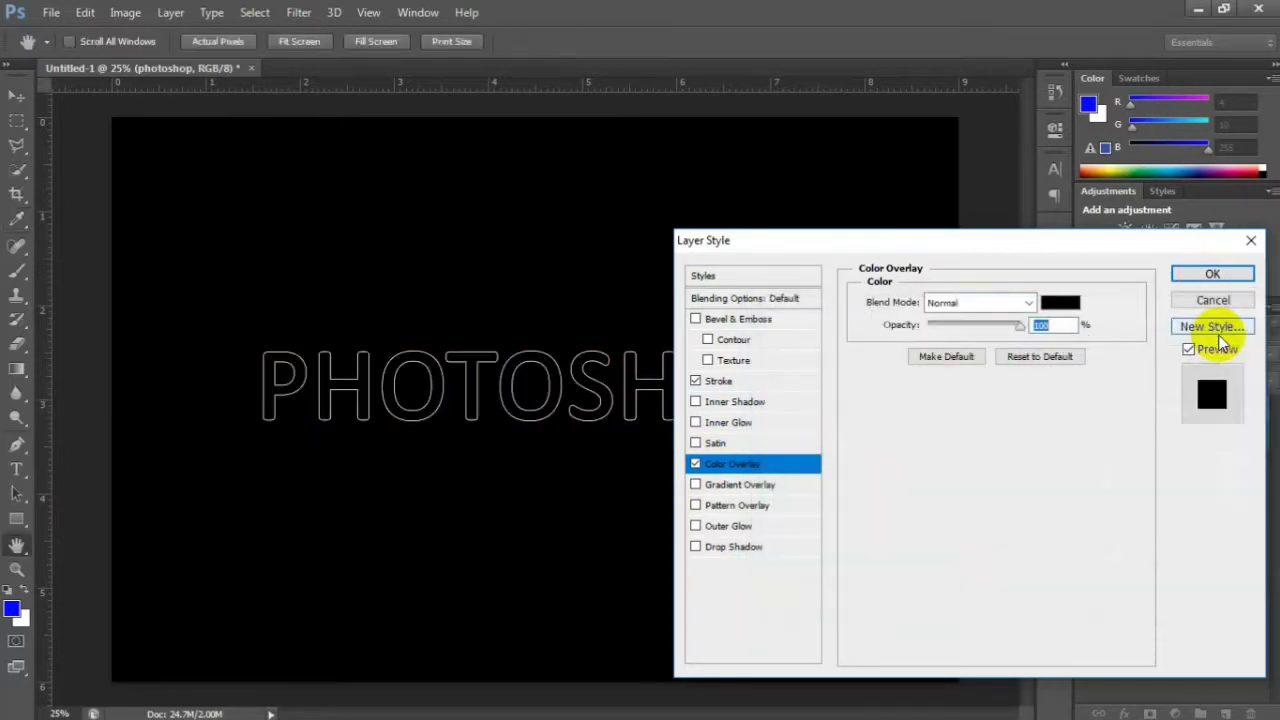
{"action": "left_click", "coordinate": [1211, 276]}
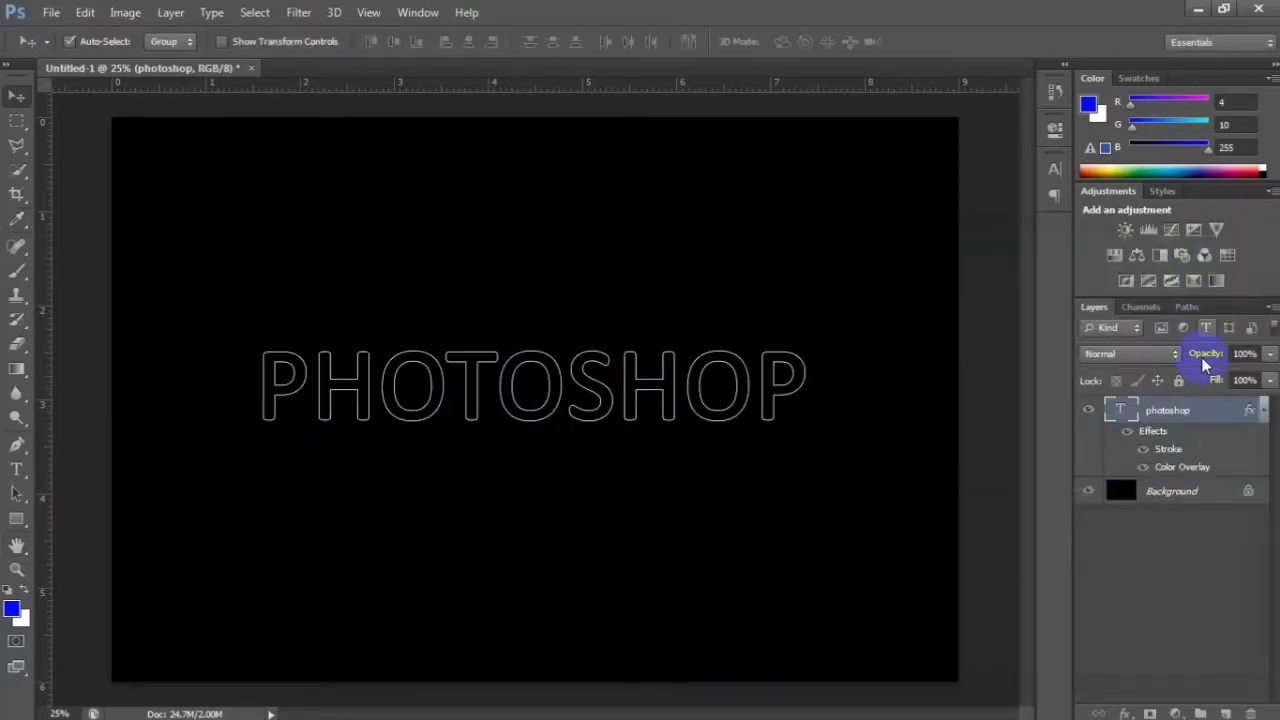
- Convert the text layer's effects into separate layers and flatten the image
{"action": "right_click", "coordinate": [1173, 455]}
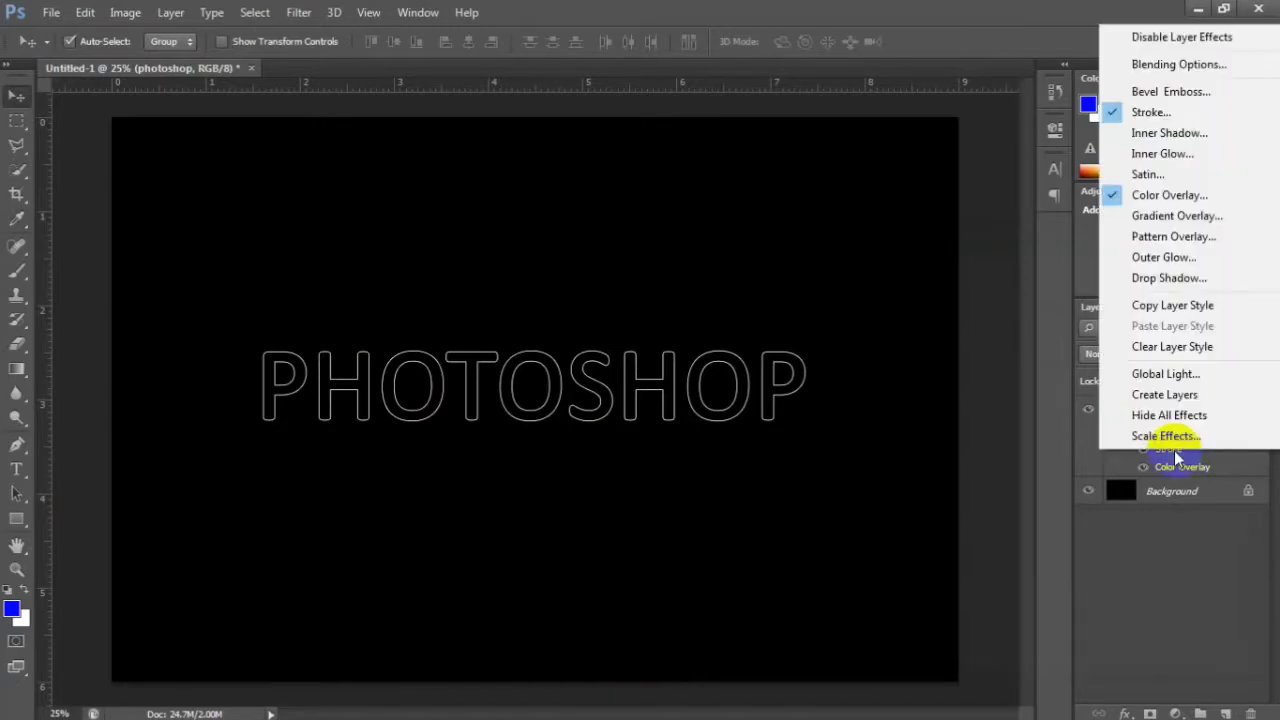
{"action": "left_click", "coordinate": [1166, 397]}
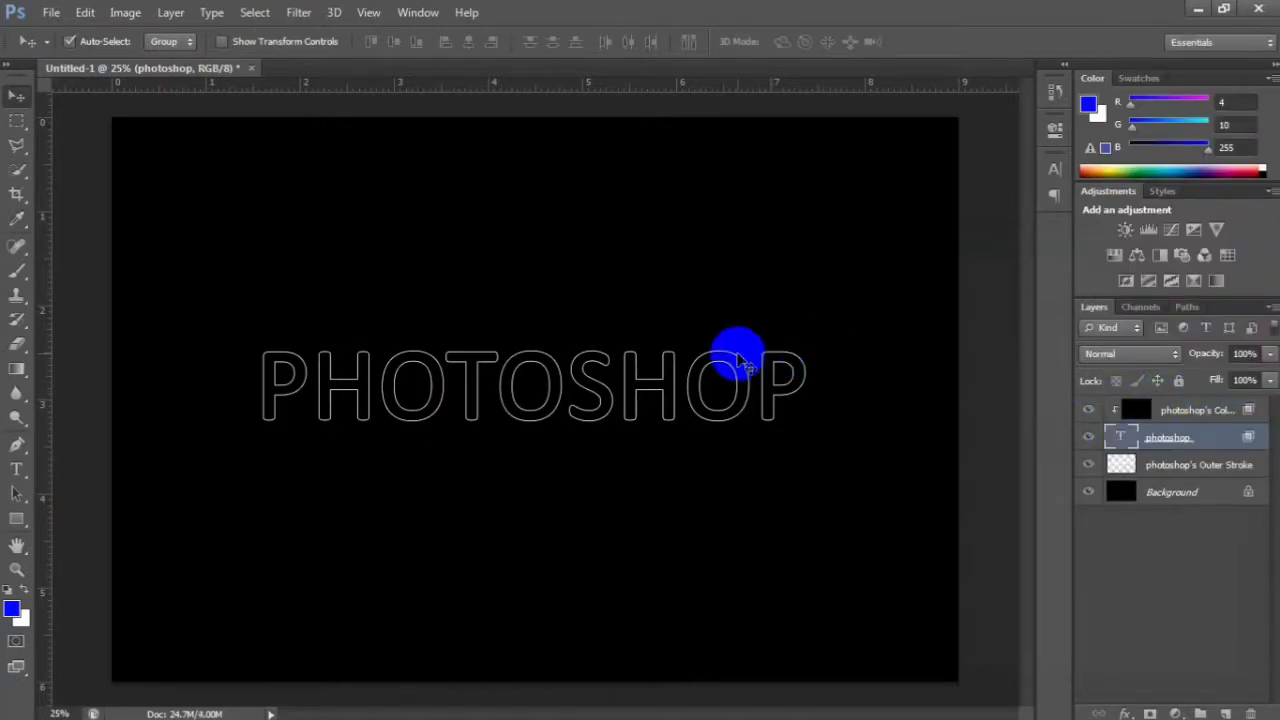
{"action": "mouse_move", "coordinate": [171, 5]}
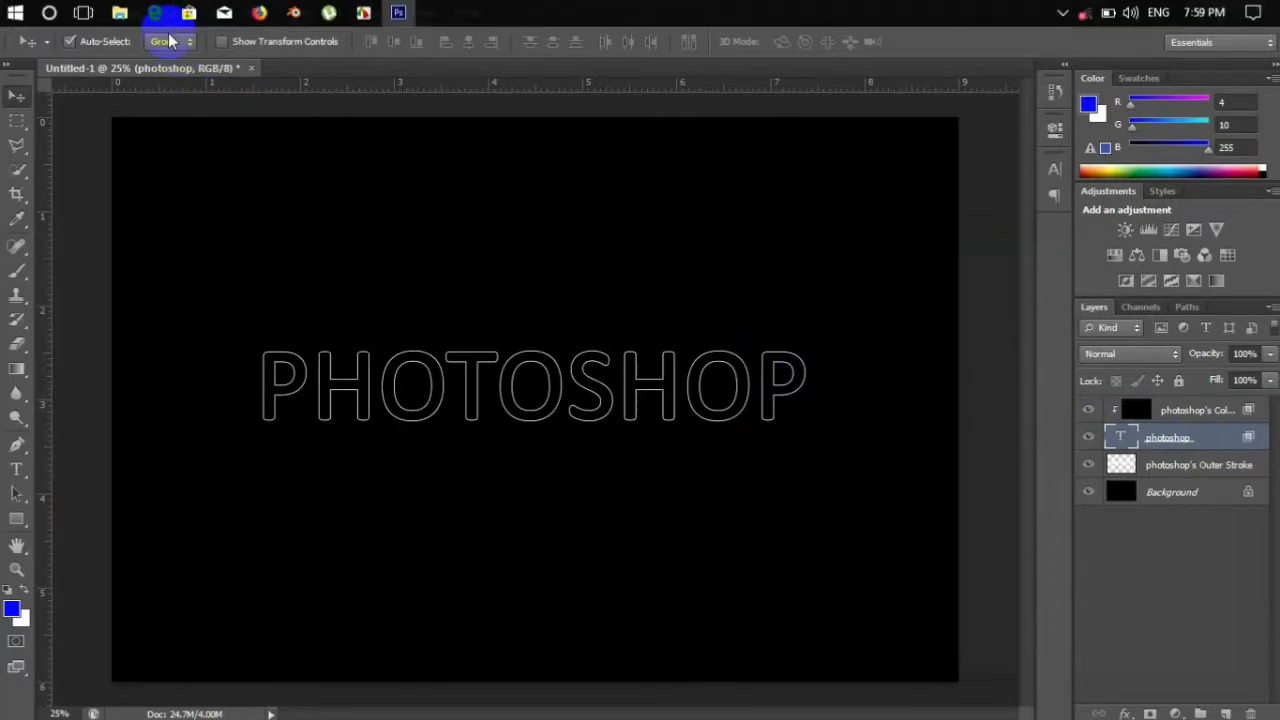
{"action": "left_click", "coordinate": [171, 12]}
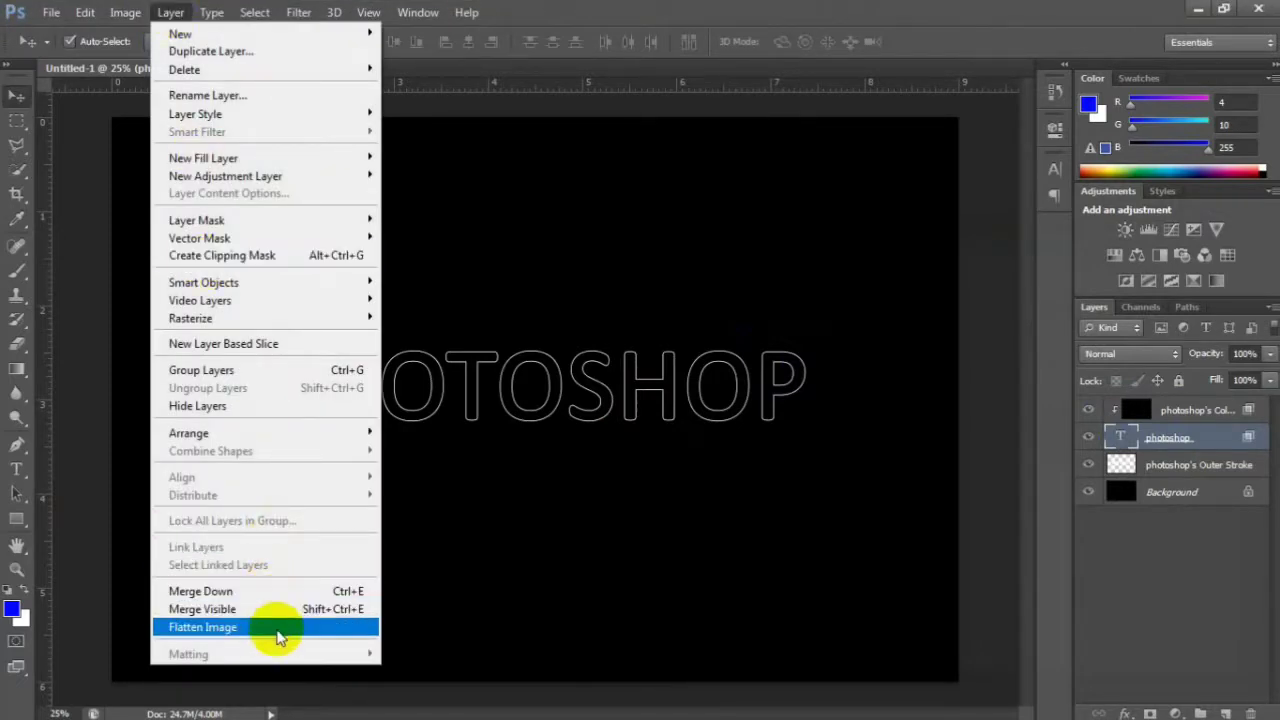
{"action": "left_click", "coordinate": [280, 637]}
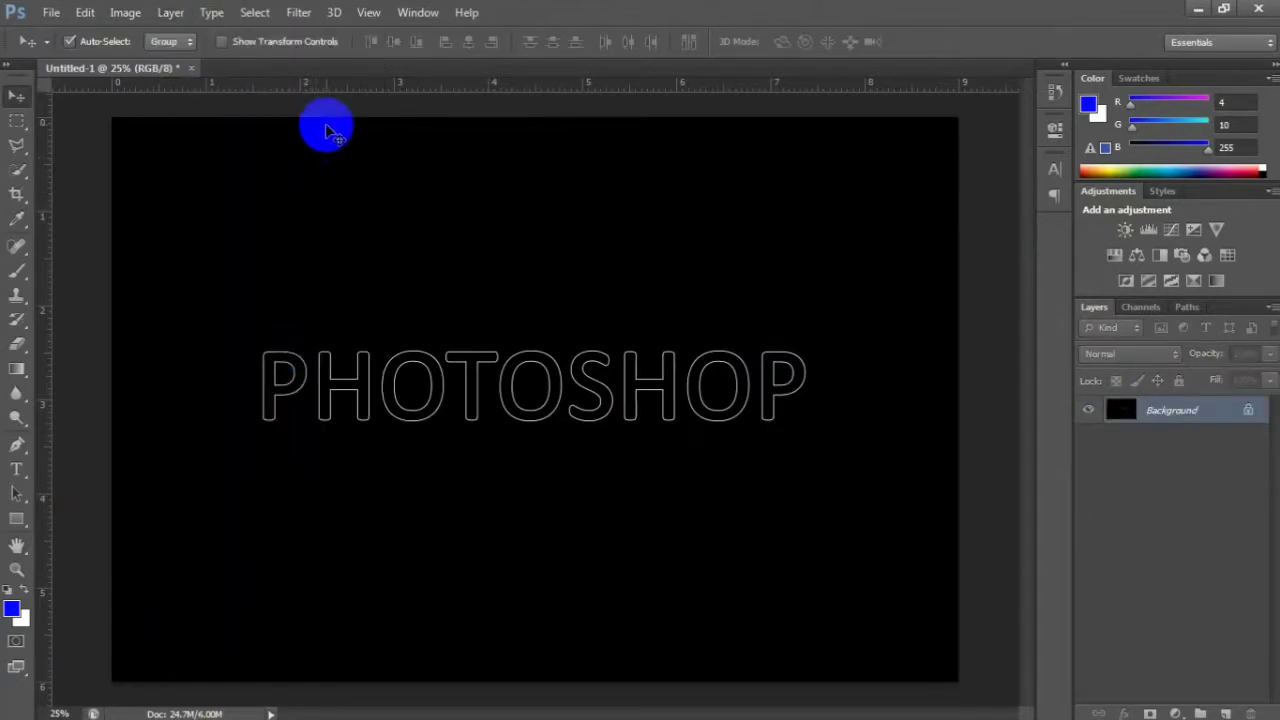
- Apply the Stylize Wind filter to the flattened image, using the Wind method with direction From the Right
{"action": "left_click", "coordinate": [305, 13]}
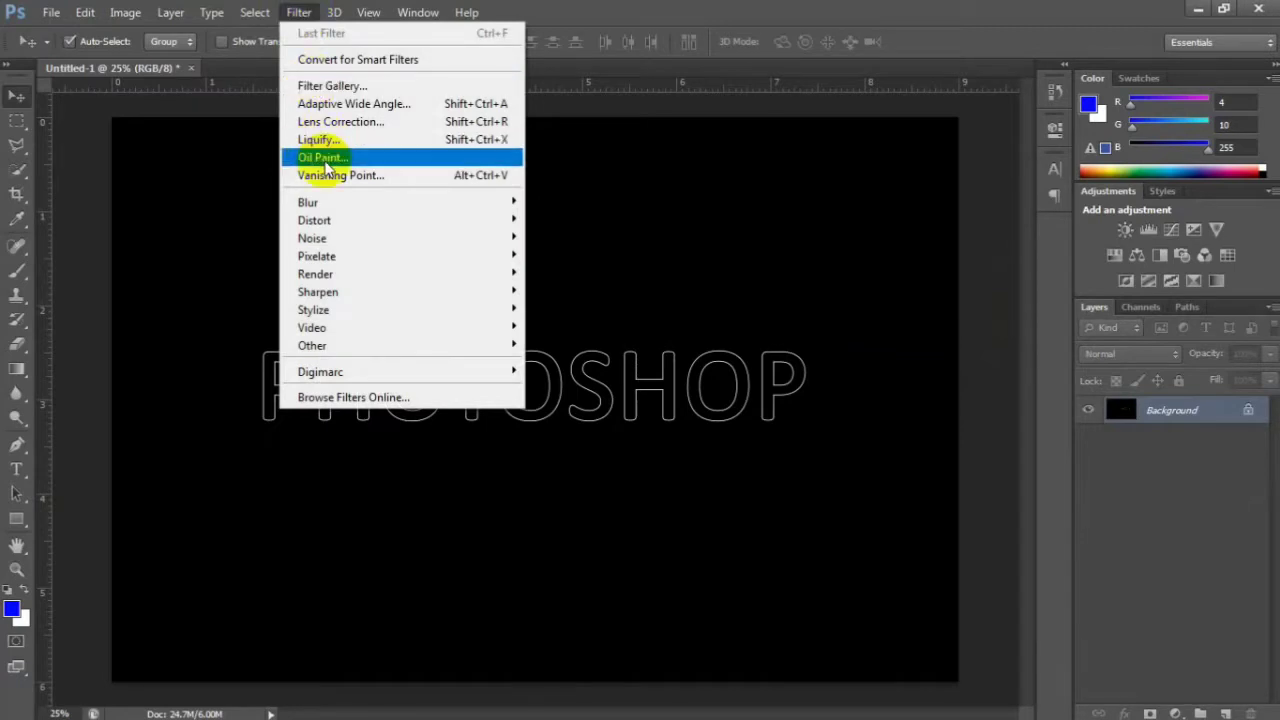
{"action": "mouse_move", "coordinate": [328, 316]}
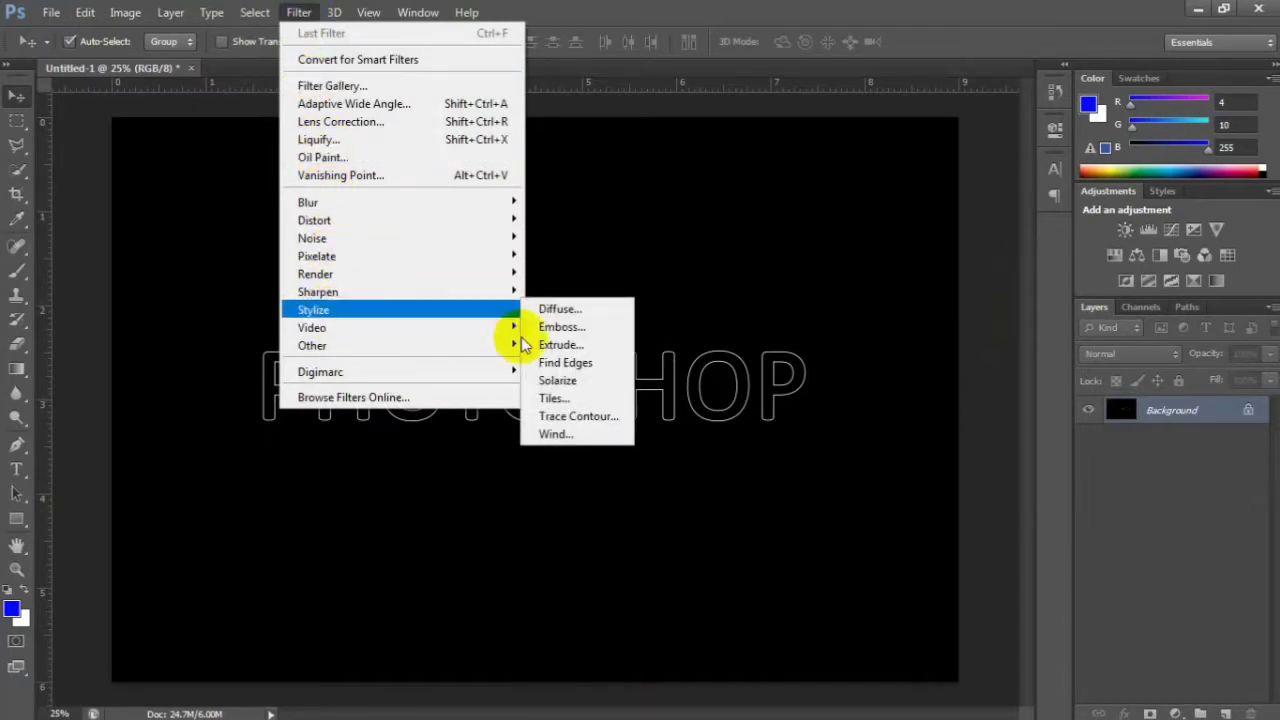
{"action": "left_click", "coordinate": [545, 434]}
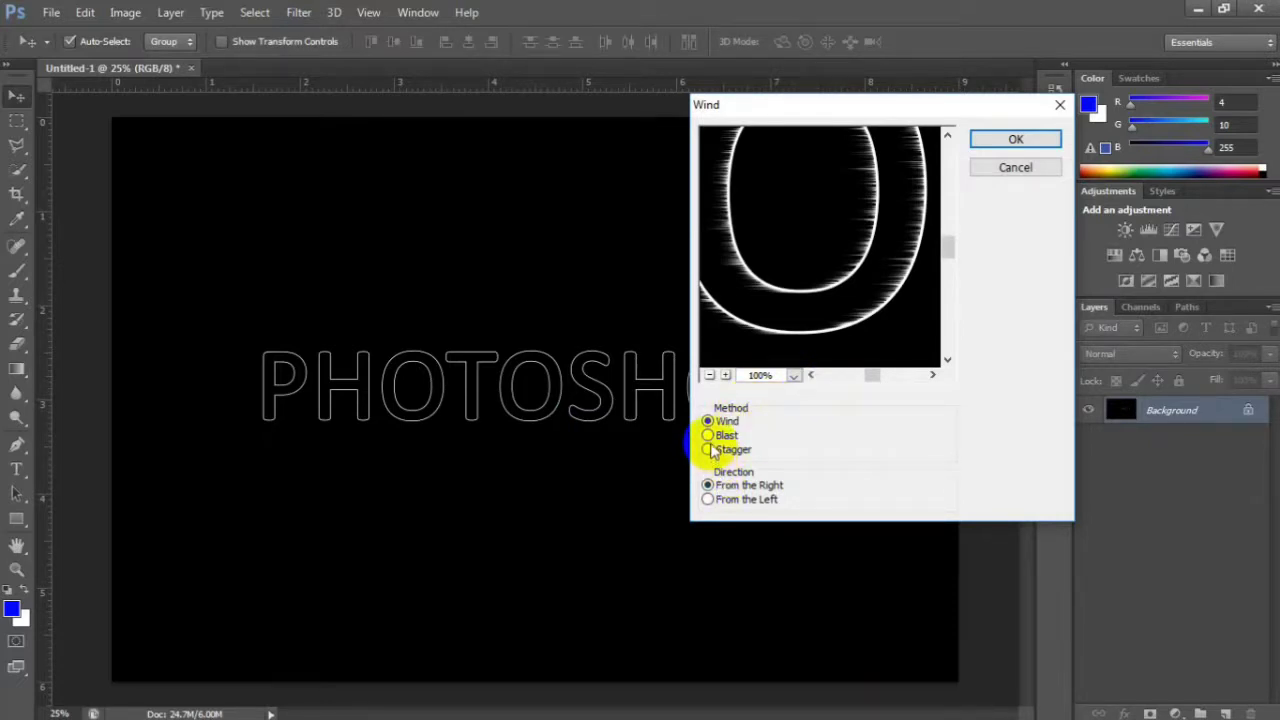
{"action": "left_click", "coordinate": [1012, 140]}
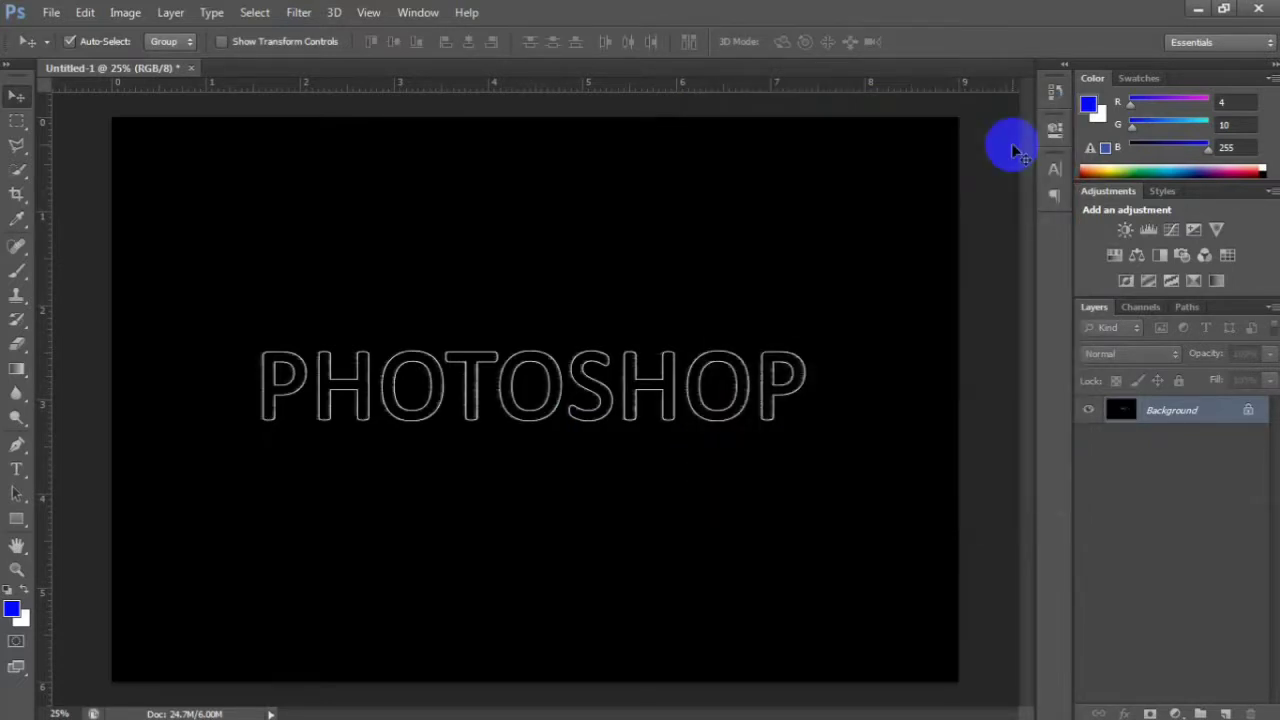
- Reapply the Wind filter two more times with the same settings to lengthen the horizontal streaks on the letters
{"action": "left_click", "coordinate": [300, 14]}
{"action": "left_click", "coordinate": [353, 36]}
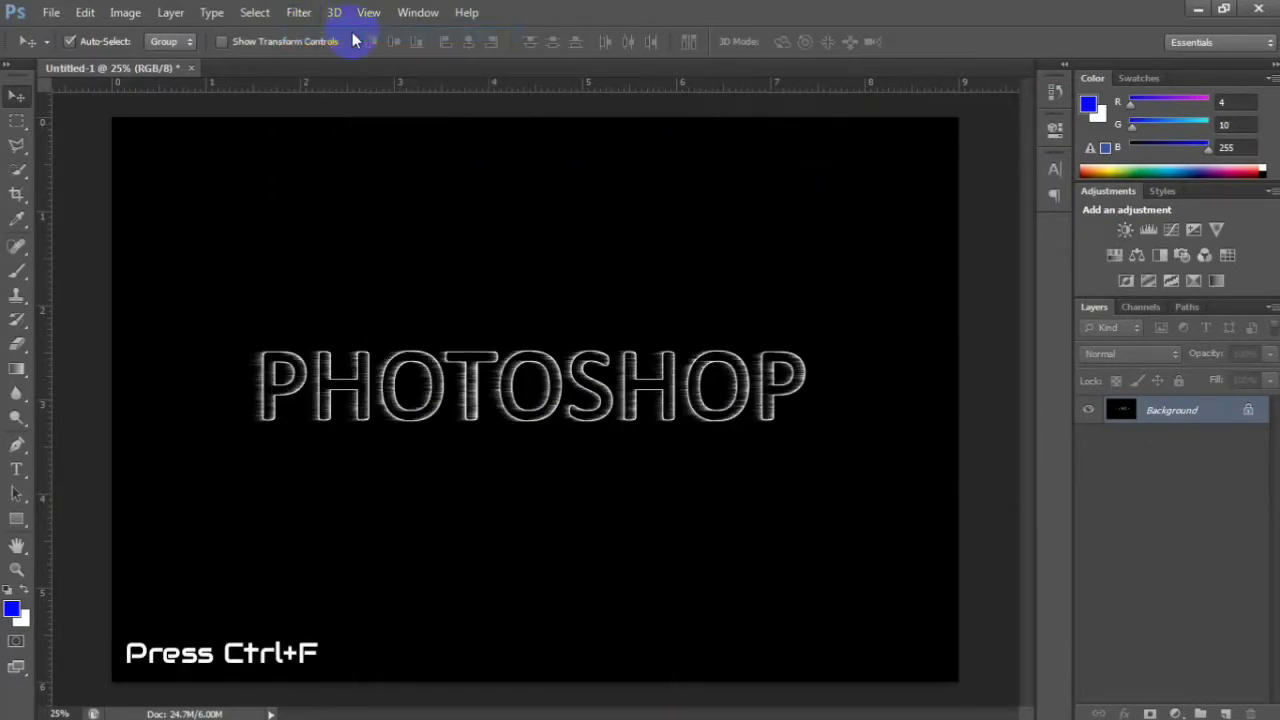
{"action": "left_click", "coordinate": [304, 14]}
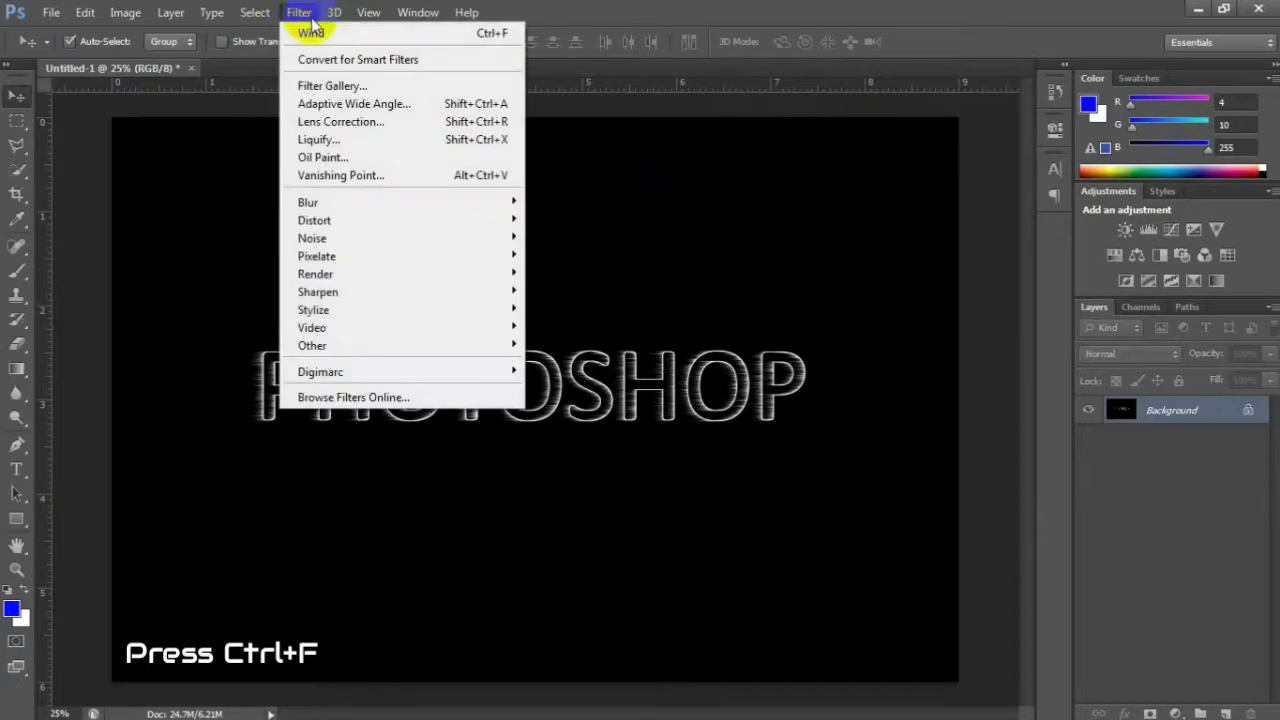
{"action": "left_click", "coordinate": [322, 34]}
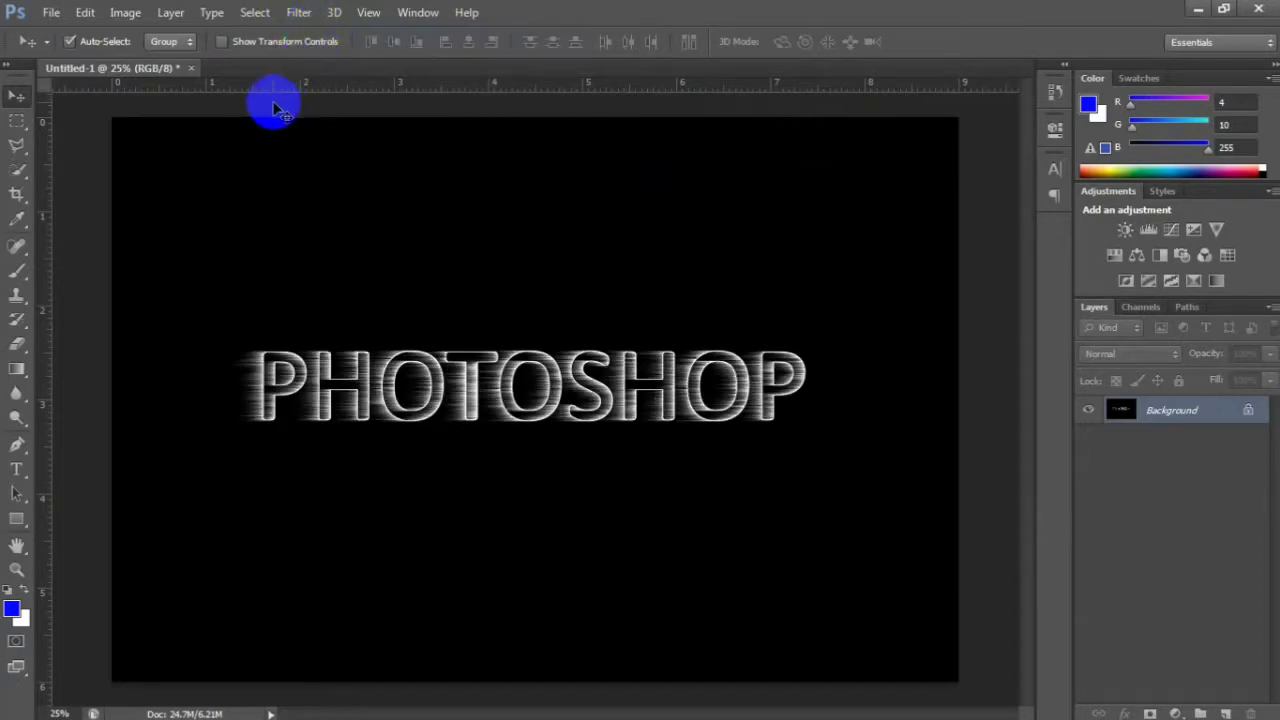
- Rotate the whole image 90° counterclockwise
{"action": "left_click", "coordinate": [125, 12]}
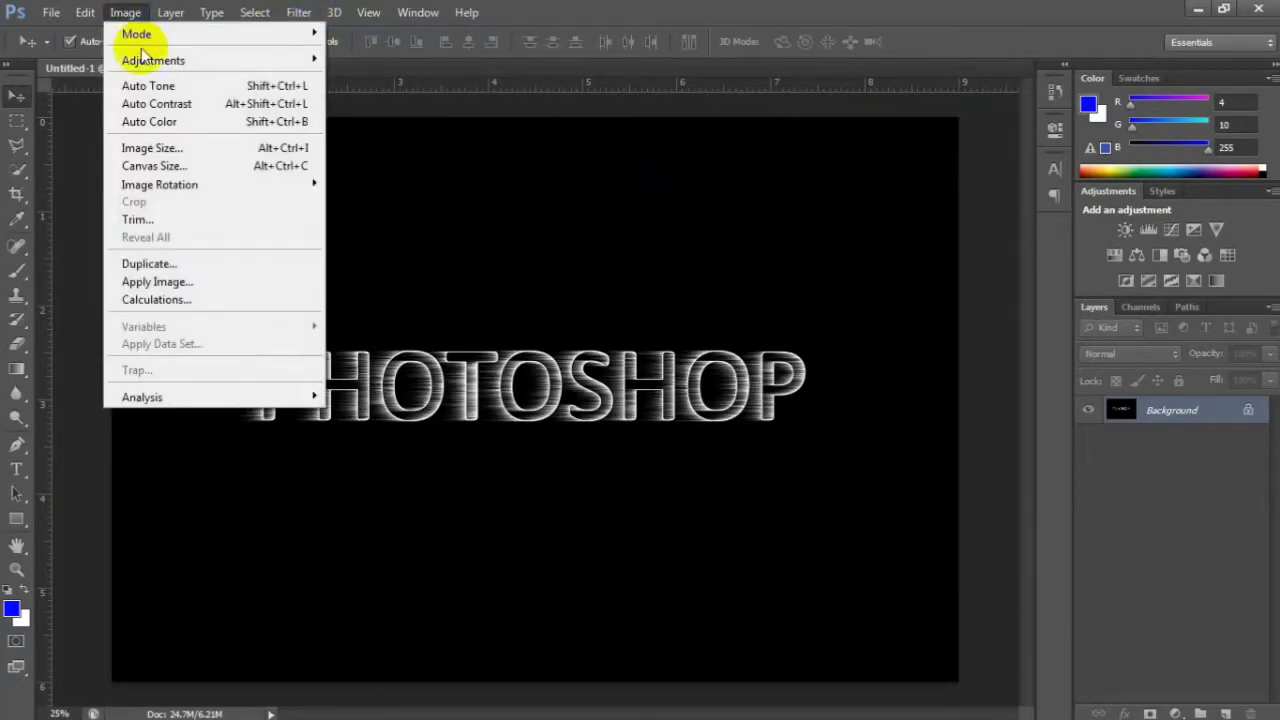
{"action": "mouse_move", "coordinate": [166, 186]}
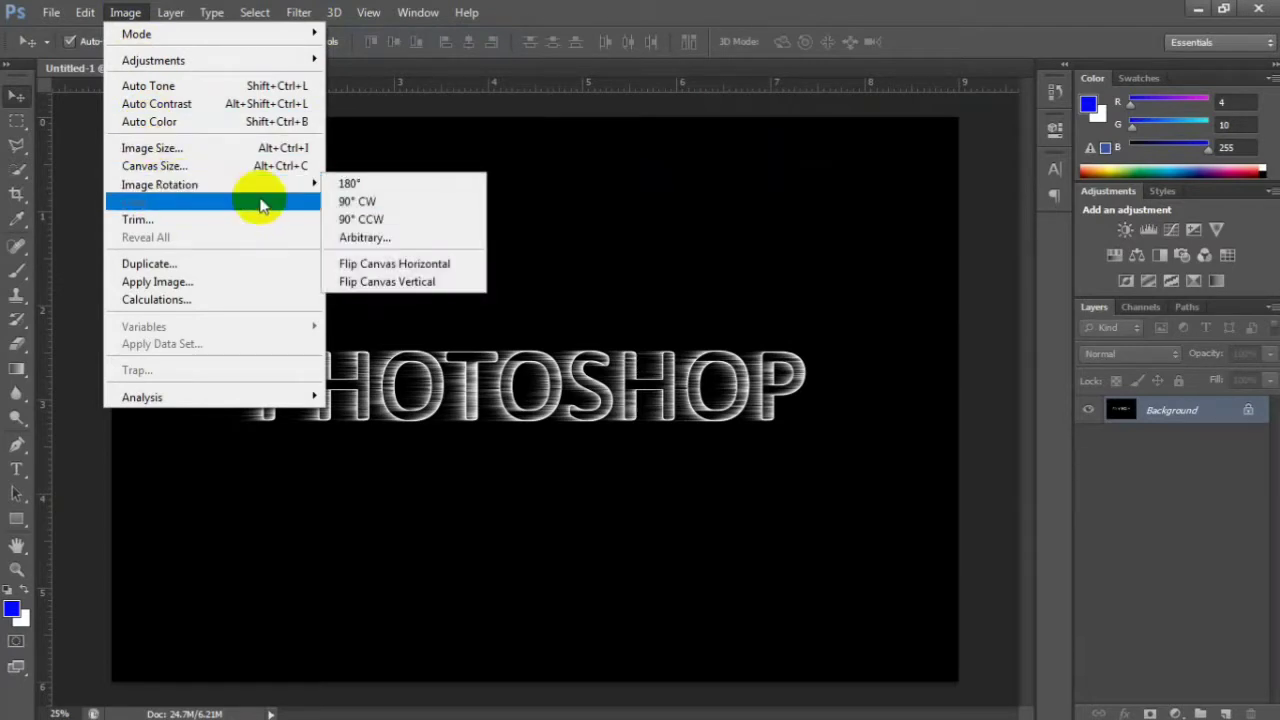
{"action": "mouse_move", "coordinate": [316, 184]}
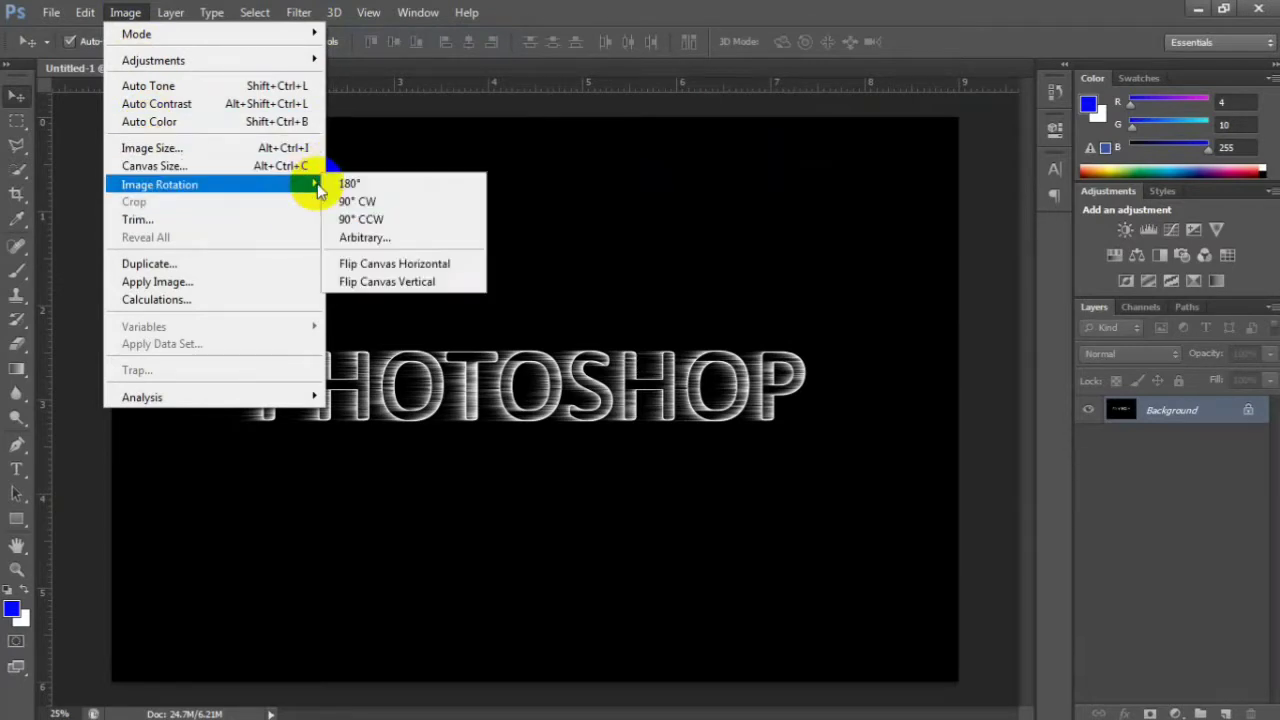
{"action": "left_click", "coordinate": [366, 225]}
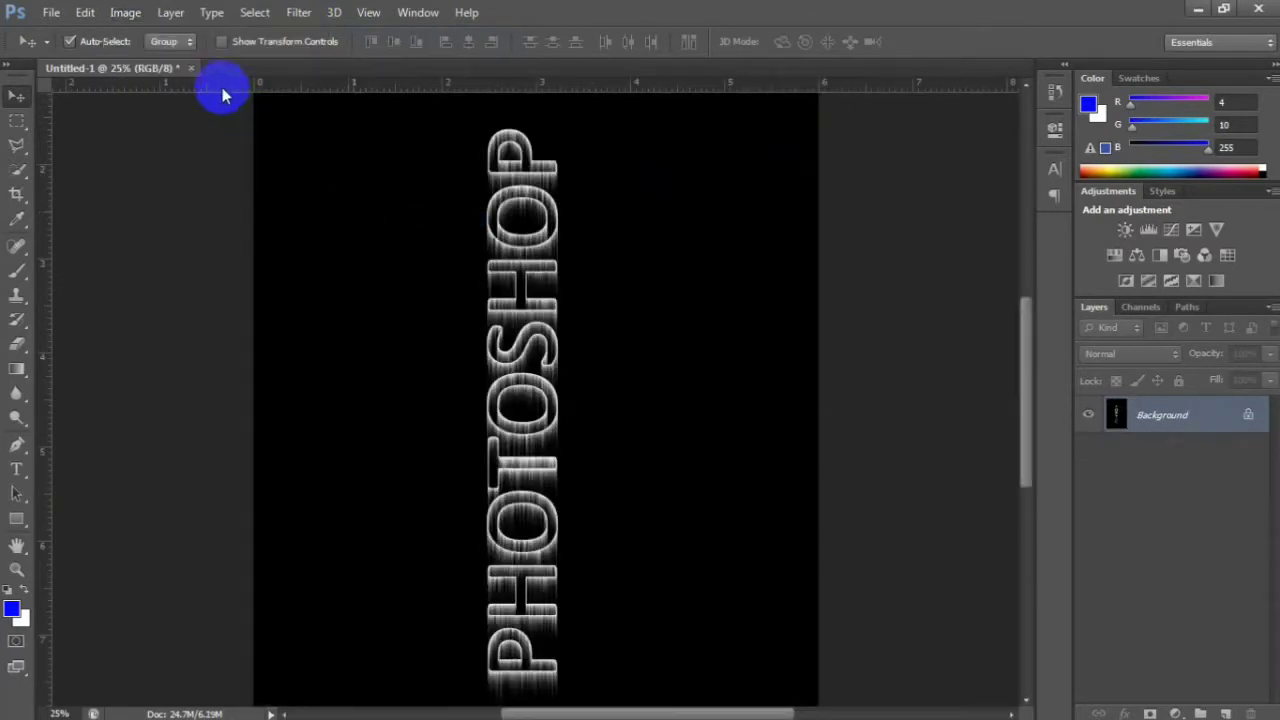
- Apply the Wind filter twice to the rotated image with the same settings
{"action": "left_click", "coordinate": [296, 14]}
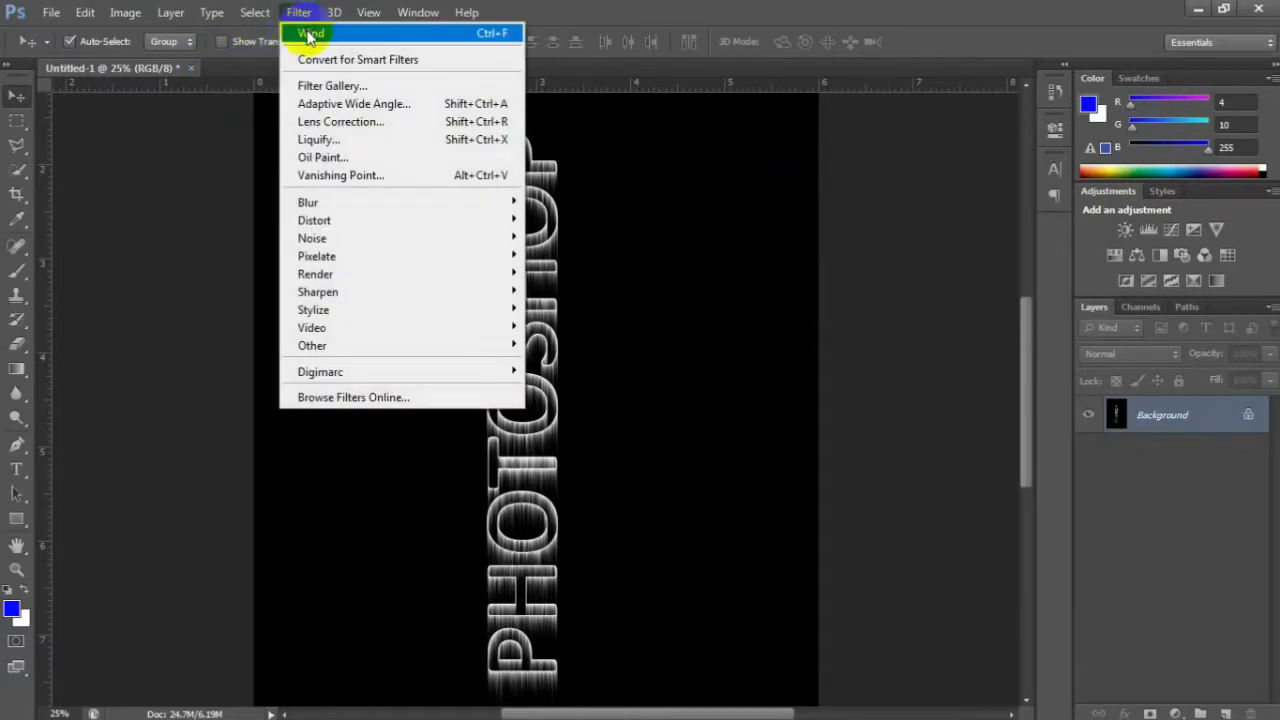
{"action": "left_click", "coordinate": [307, 30]}
{"action": "left_click", "coordinate": [305, 18]}
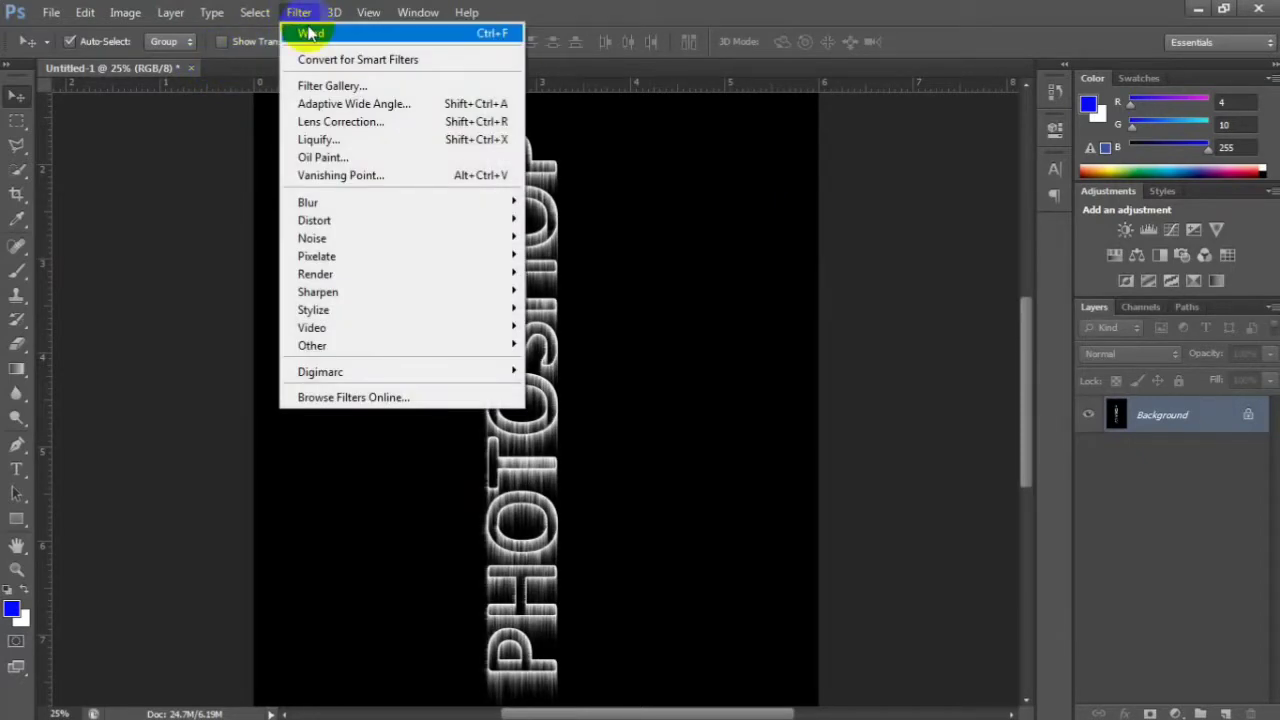
{"action": "left_click", "coordinate": [308, 32]}
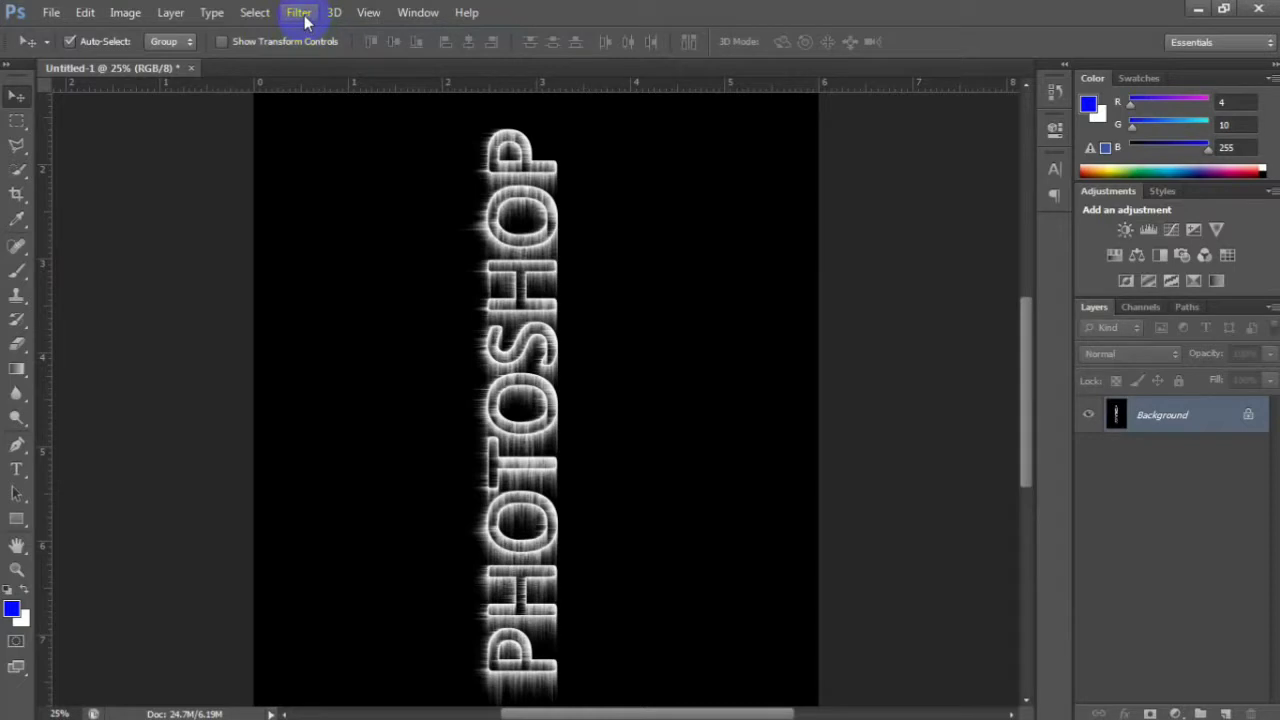
- Rotate the image 90° clockwise so the text reads horizontally
{"action": "left_click", "coordinate": [126, 13]}
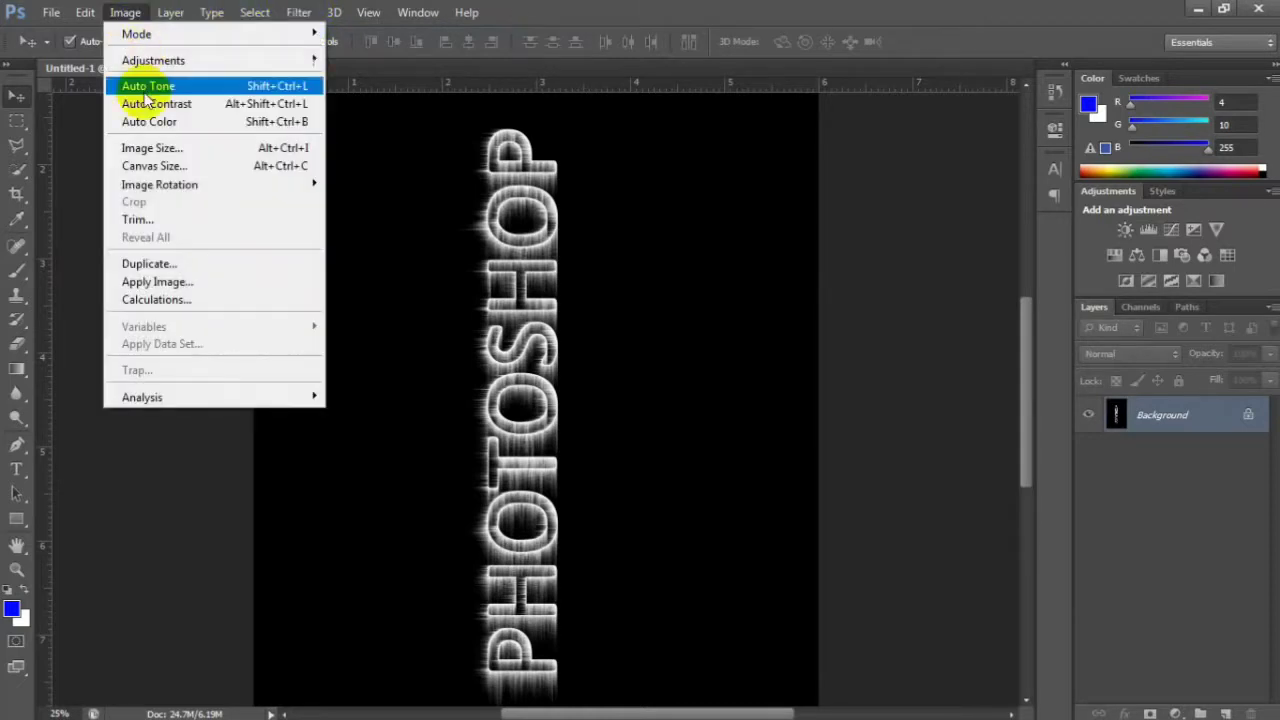
{"action": "mouse_move", "coordinate": [157, 184]}
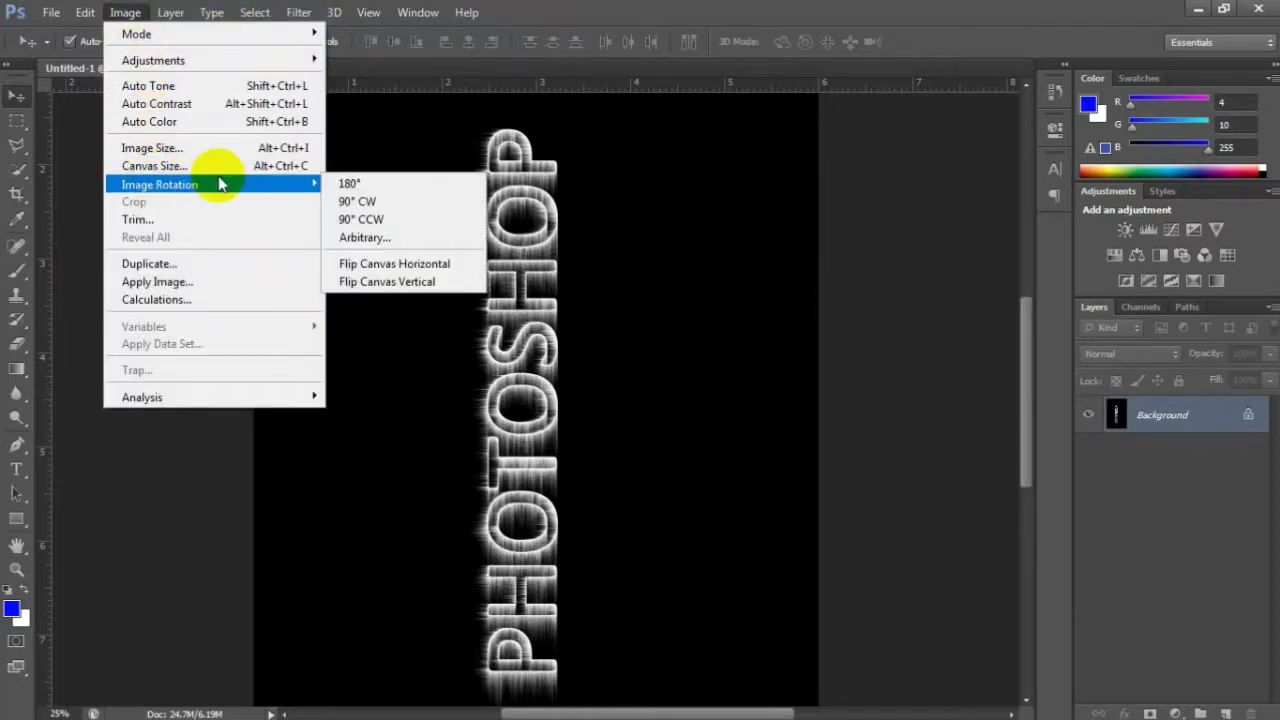
{"action": "left_click", "coordinate": [356, 203]}
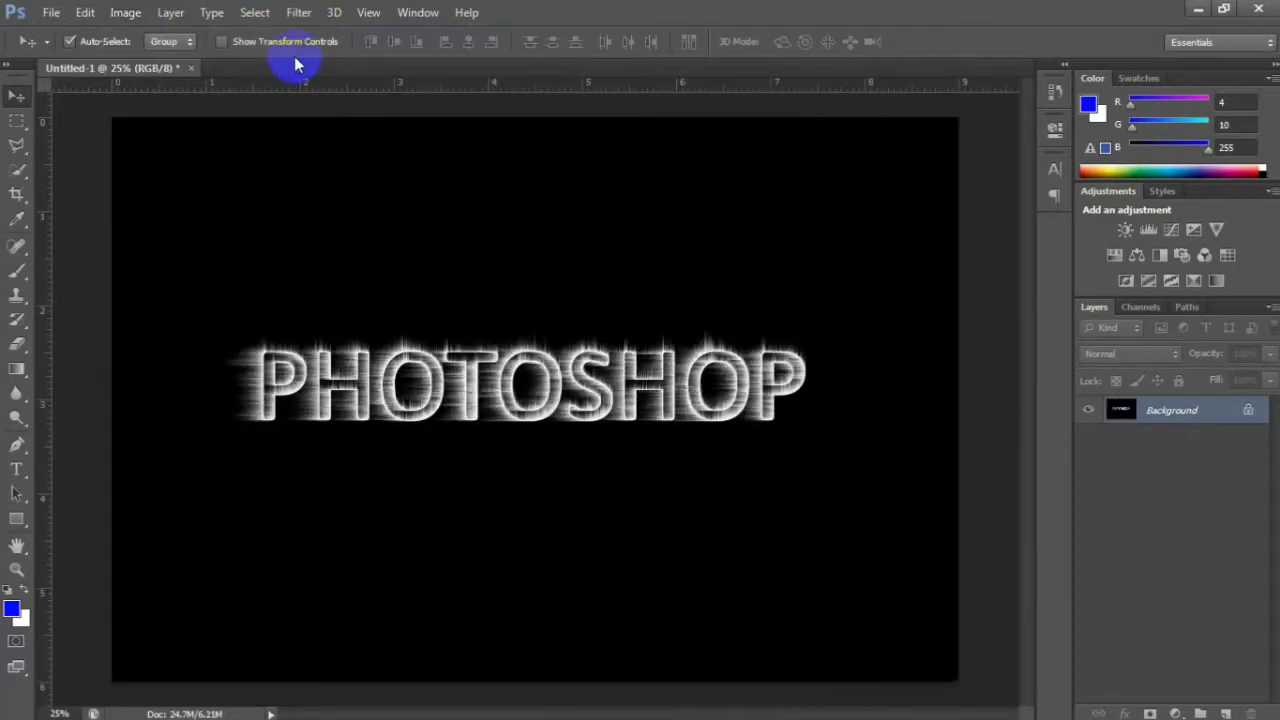
- Apply a Gaussian Blur with a radius of 1.2 pixels to the streaked text image
{"action": "left_click", "coordinate": [300, 13]}
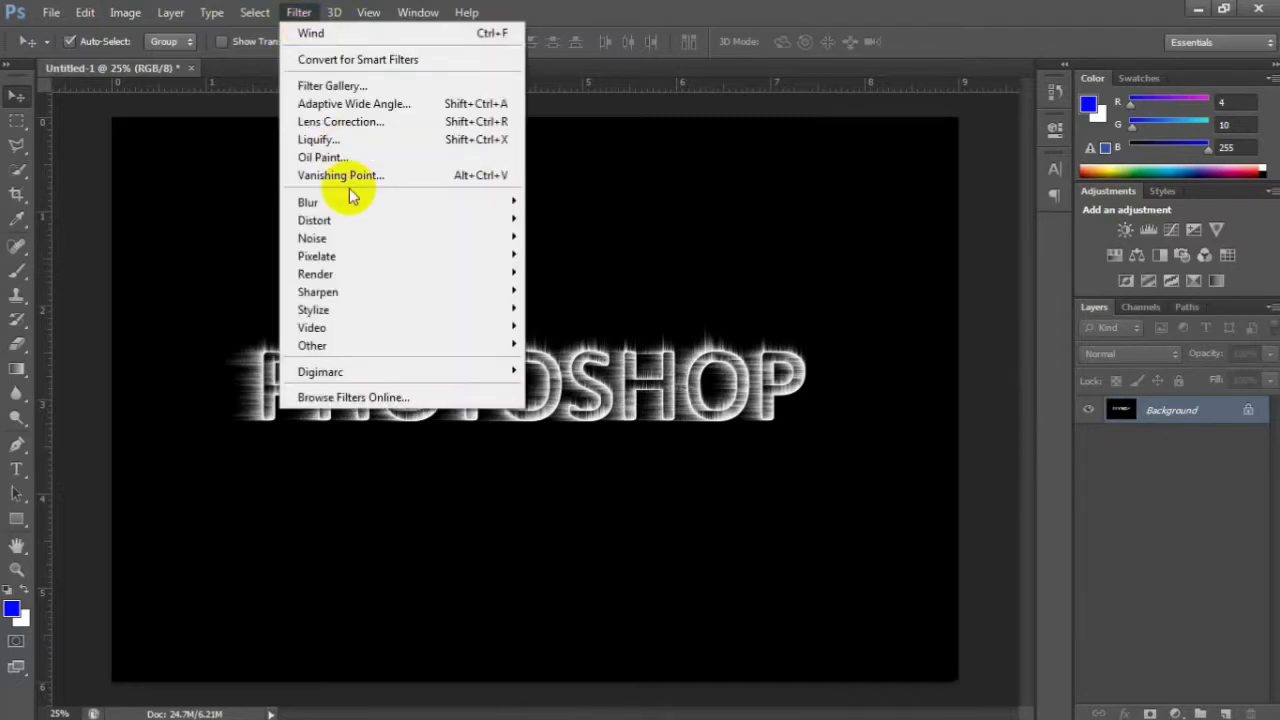
{"action": "mouse_move", "coordinate": [357, 205]}
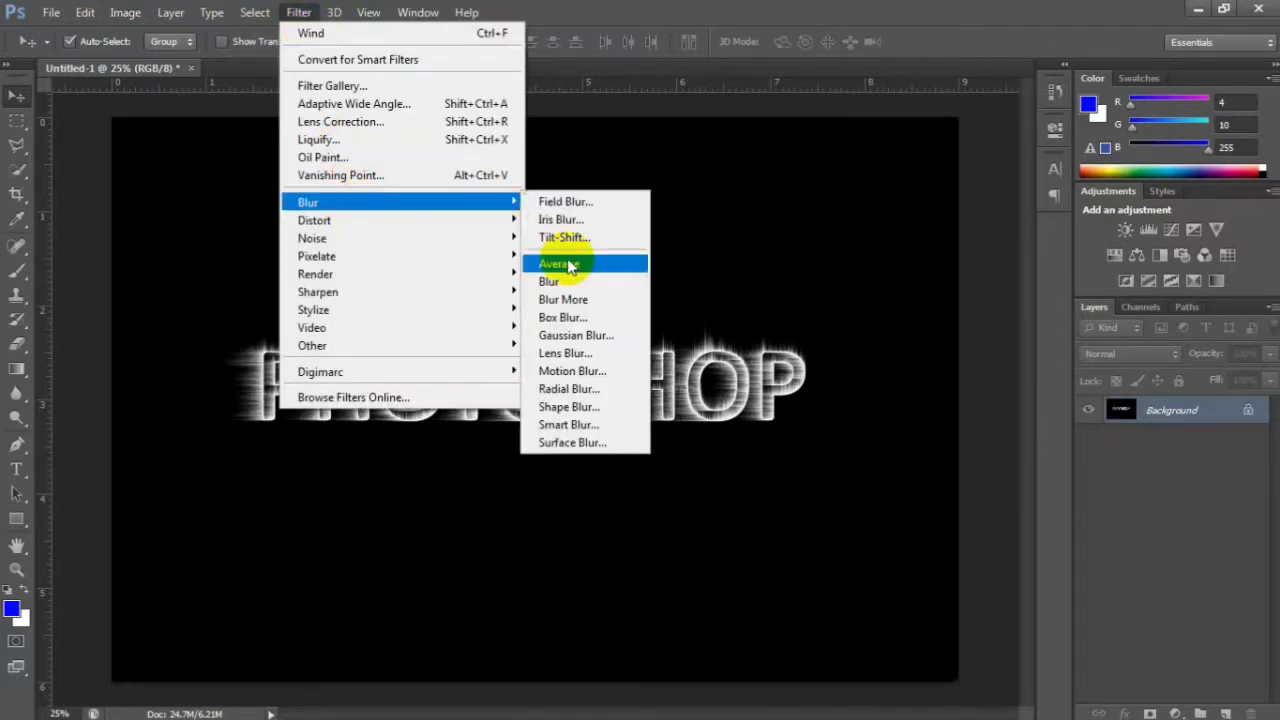
{"action": "left_click", "coordinate": [575, 333]}
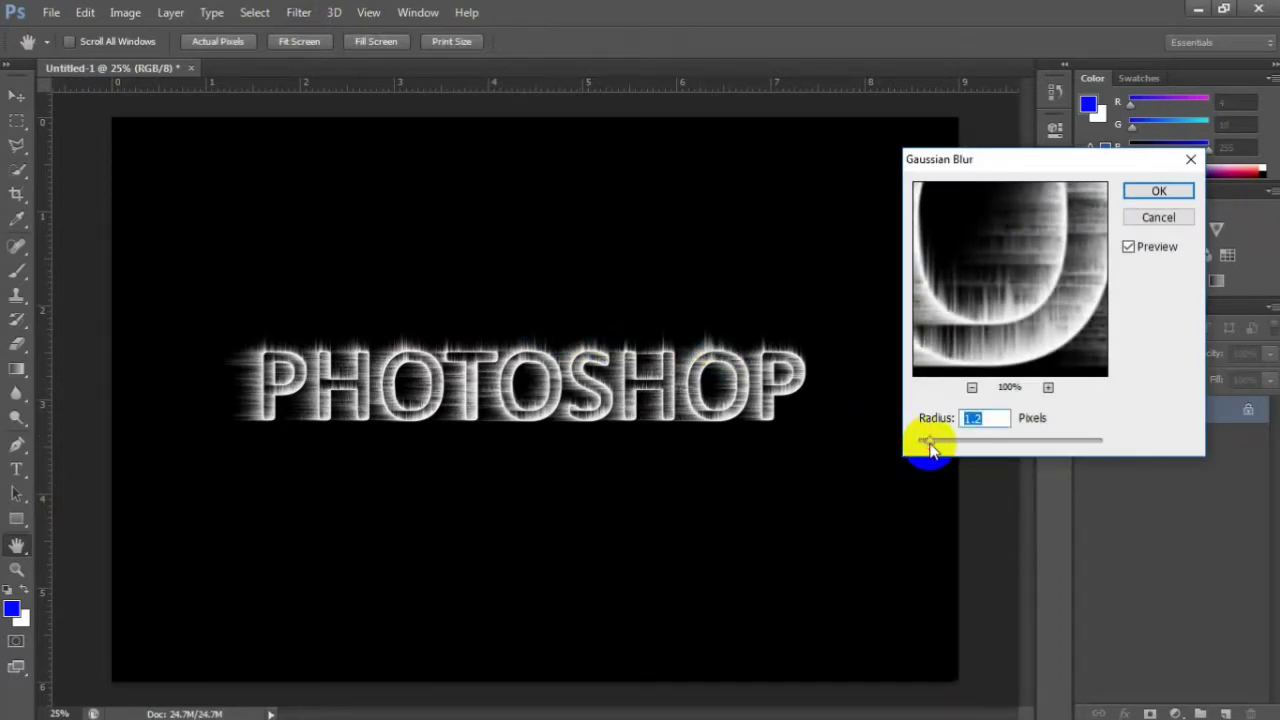
{"action": "left_click", "coordinate": [1131, 186]}
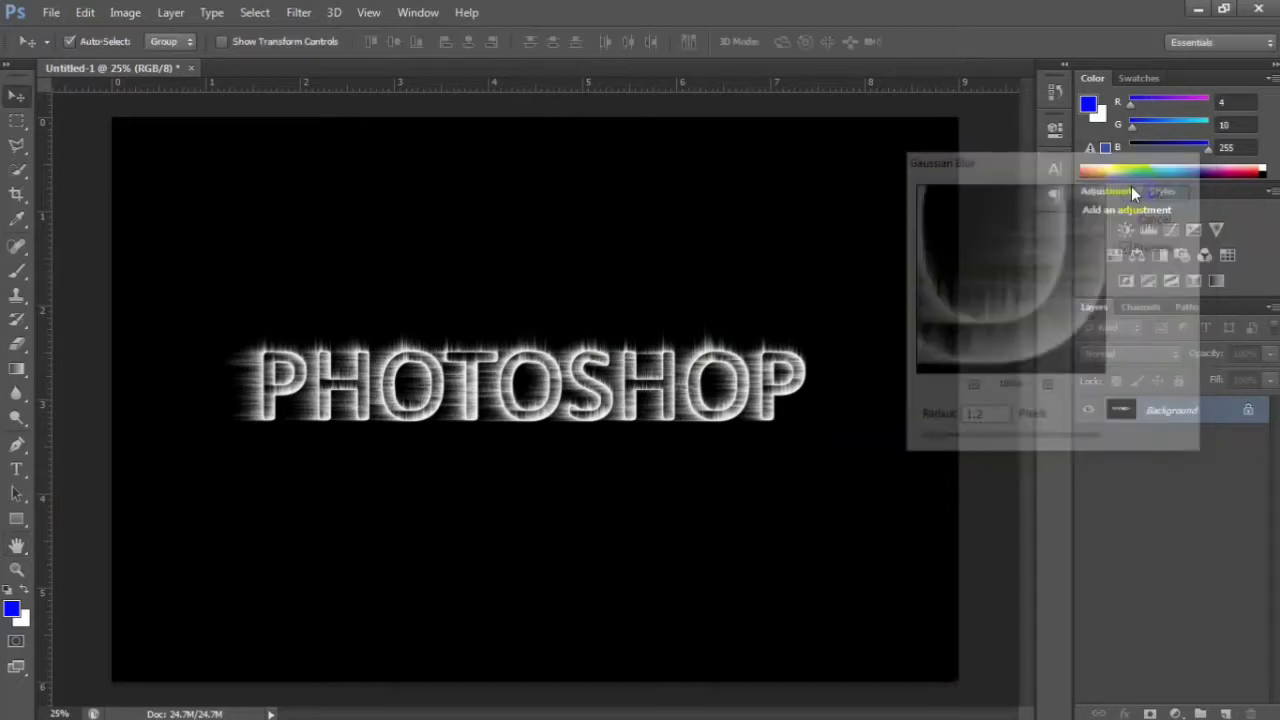
- Apply the Distort Ripple filter to the text image with an amount of -158% and Medium size
{"action": "mouse_move", "coordinate": [314, 12]}
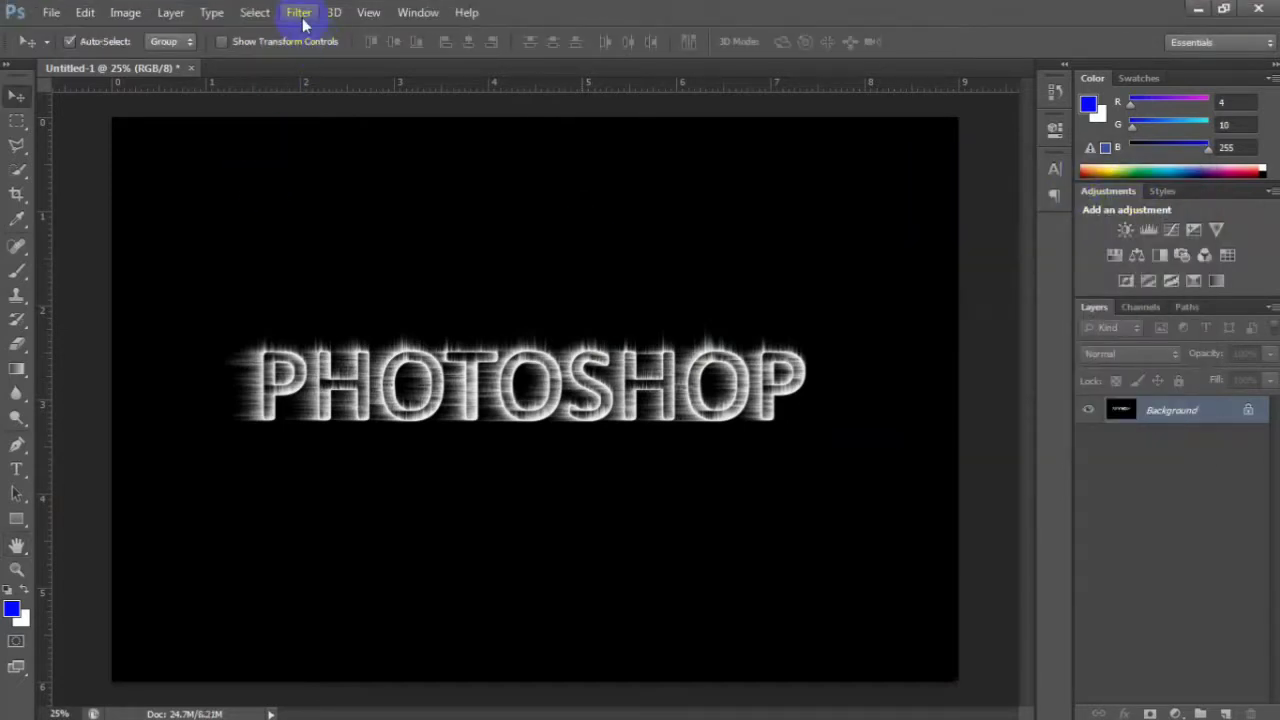
{"action": "left_click", "coordinate": [300, 14]}
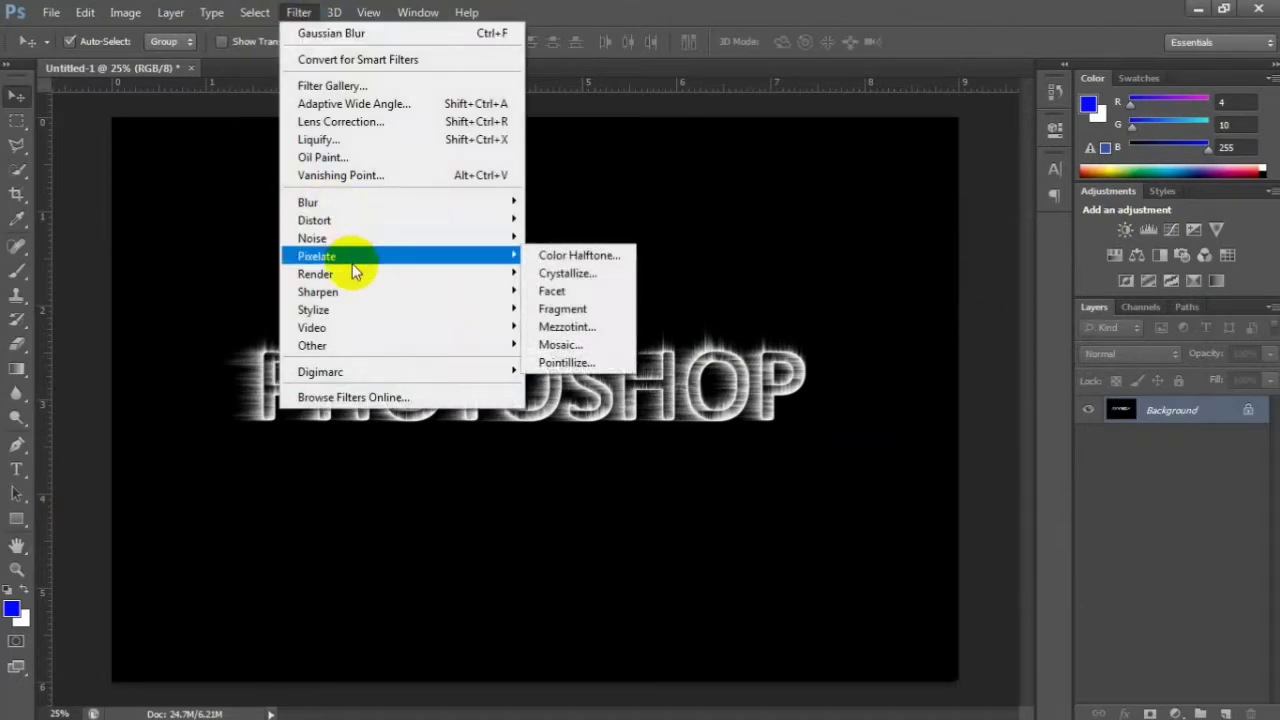
{"action": "mouse_move", "coordinate": [357, 238]}
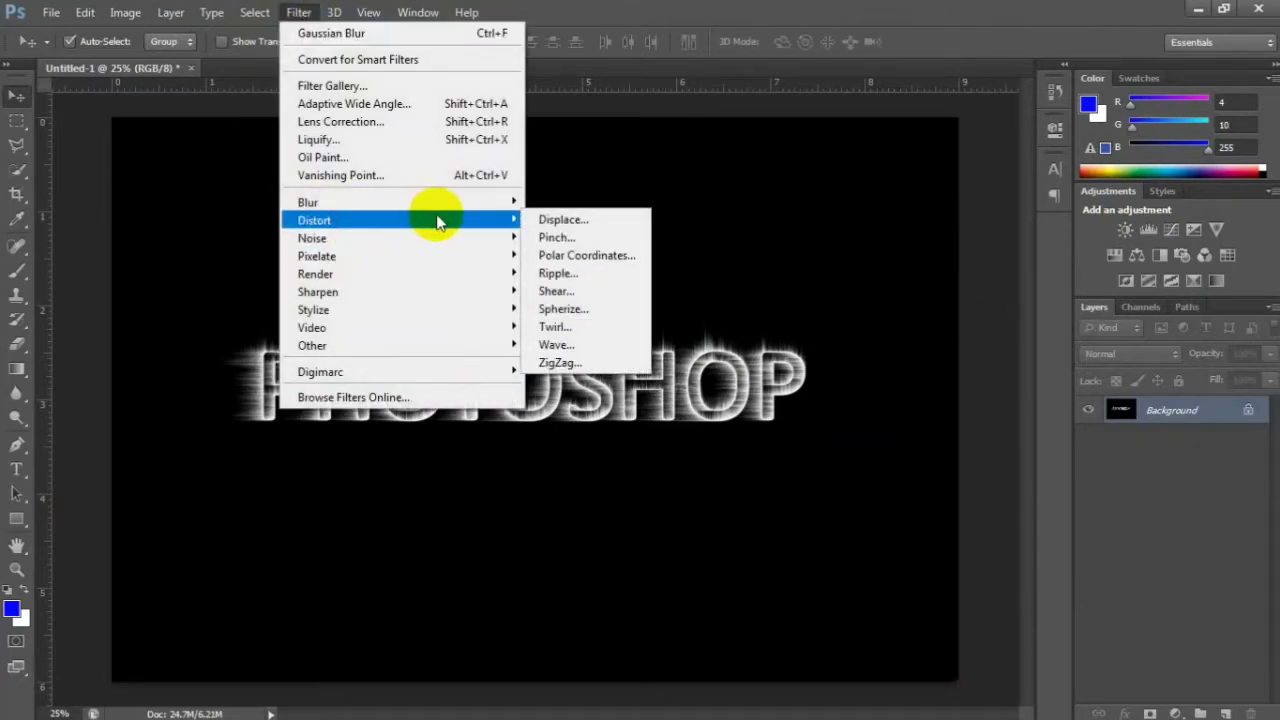
{"action": "left_click", "coordinate": [575, 274]}
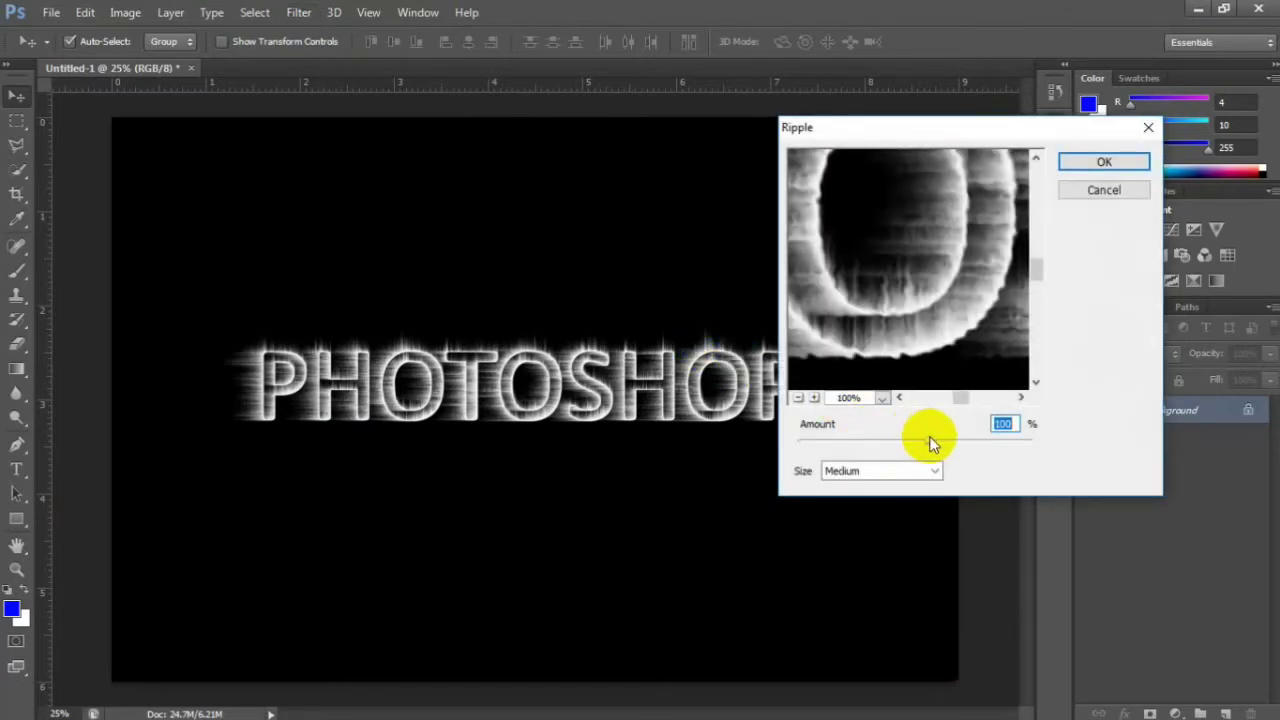
{"action": "left_click_drag", "start_coordinate": [930, 443], "coordinate": [893, 446]}
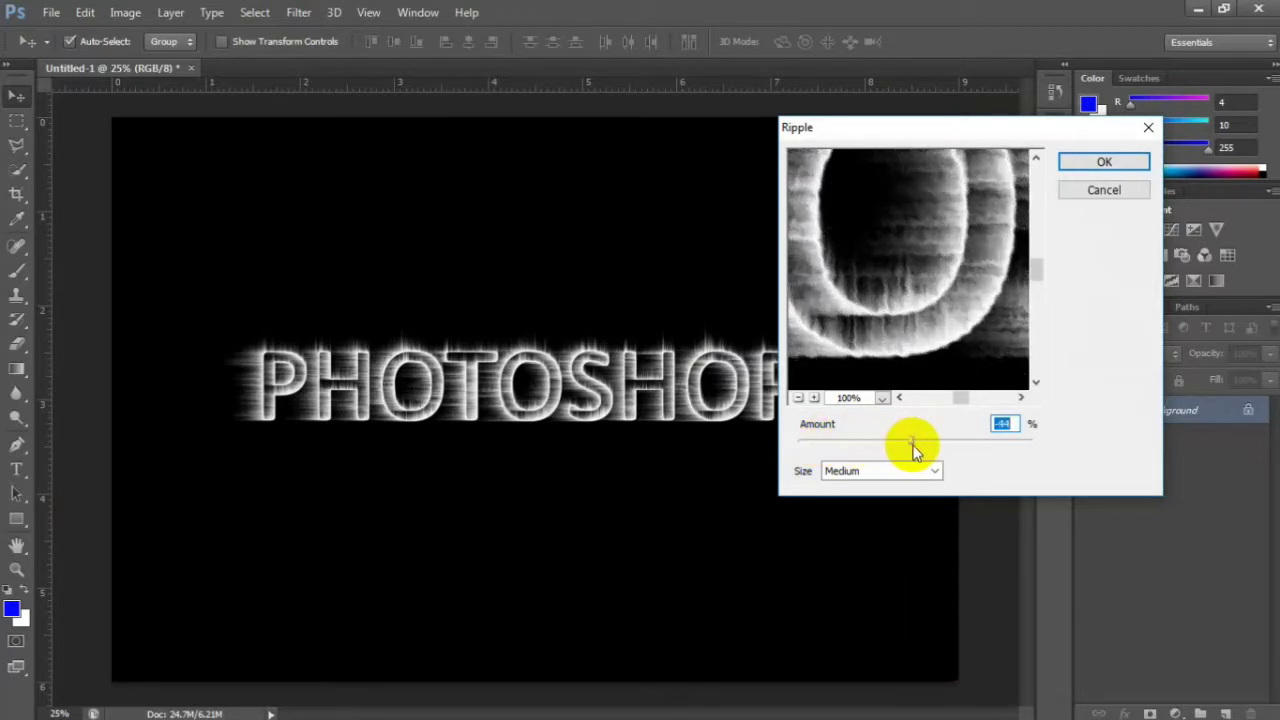
{"action": "left_click_drag", "start_coordinate": [909, 442], "coordinate": [901, 445]}
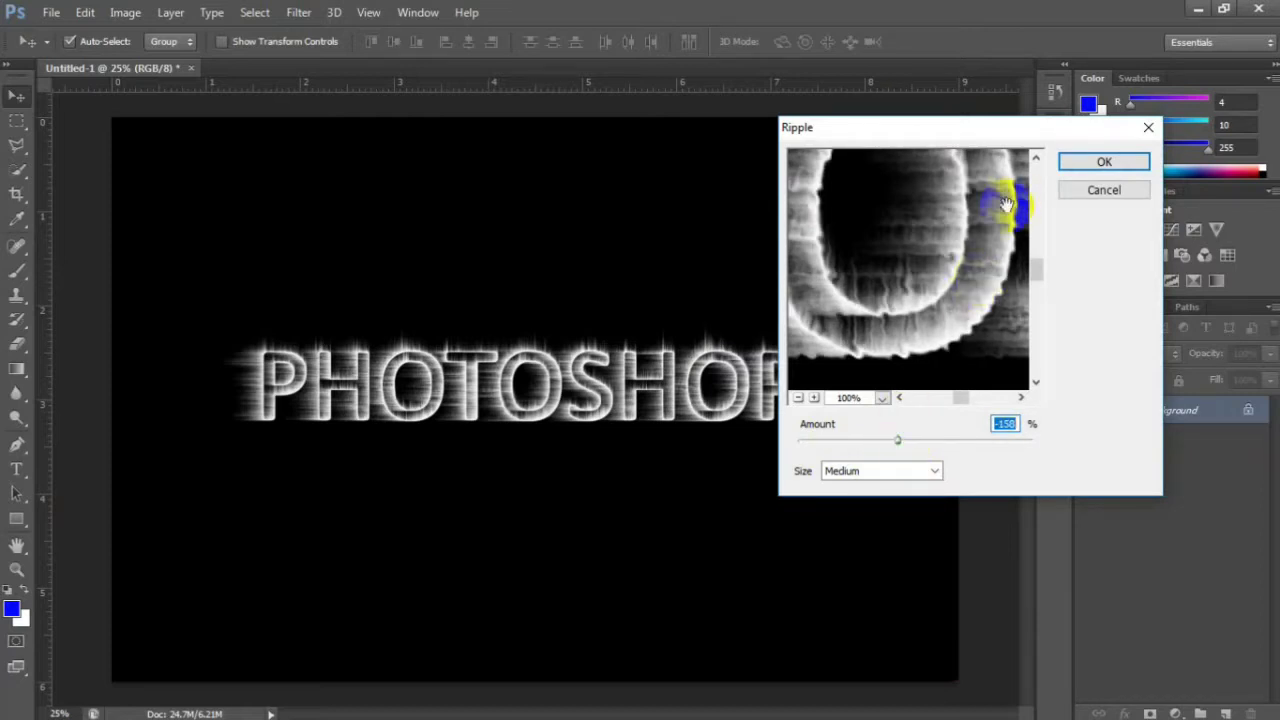
{"action": "left_click", "coordinate": [1071, 163]}
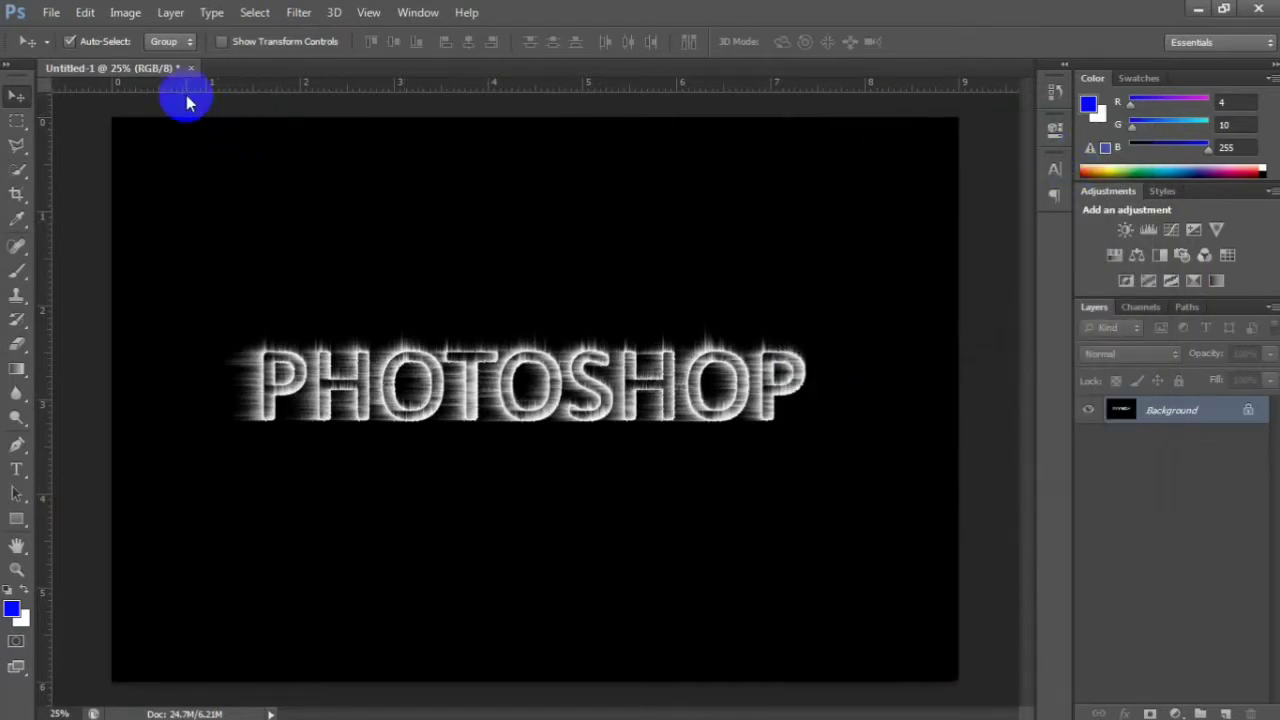
- Convert the image to Grayscale mode and discard the color information
{"action": "left_click", "coordinate": [137, 24]}
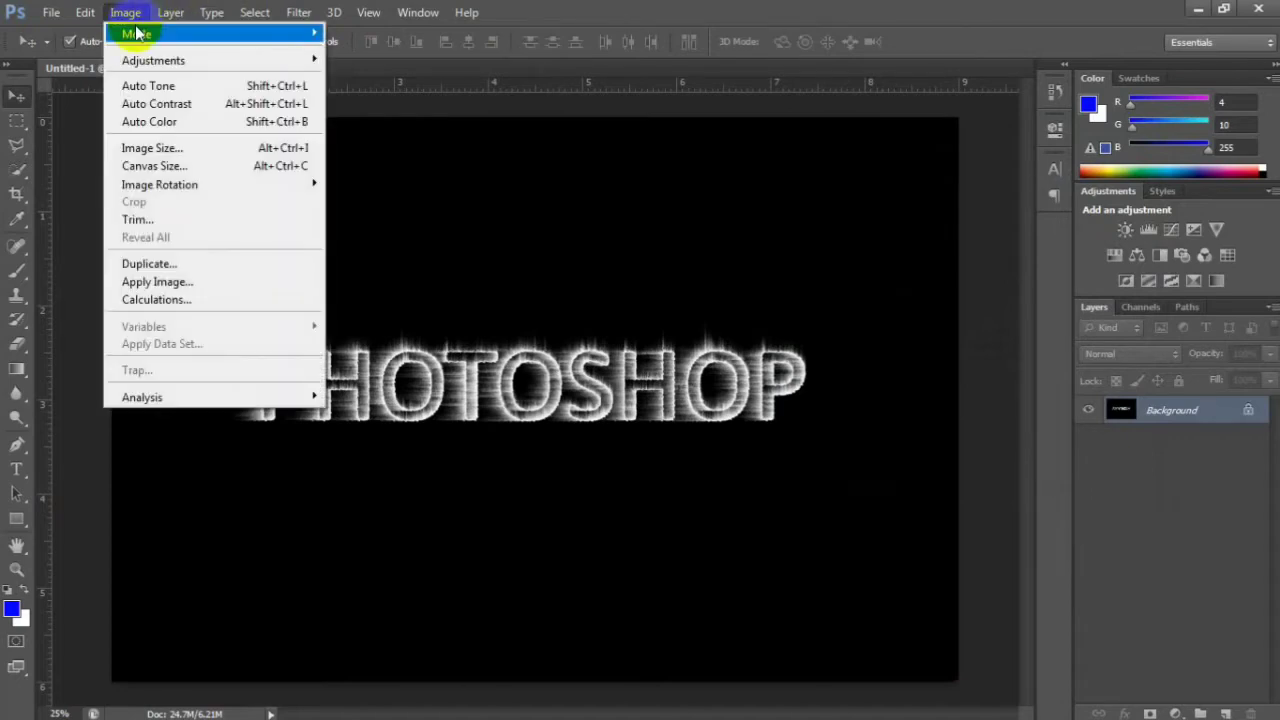
{"action": "left_click", "coordinate": [137, 35]}
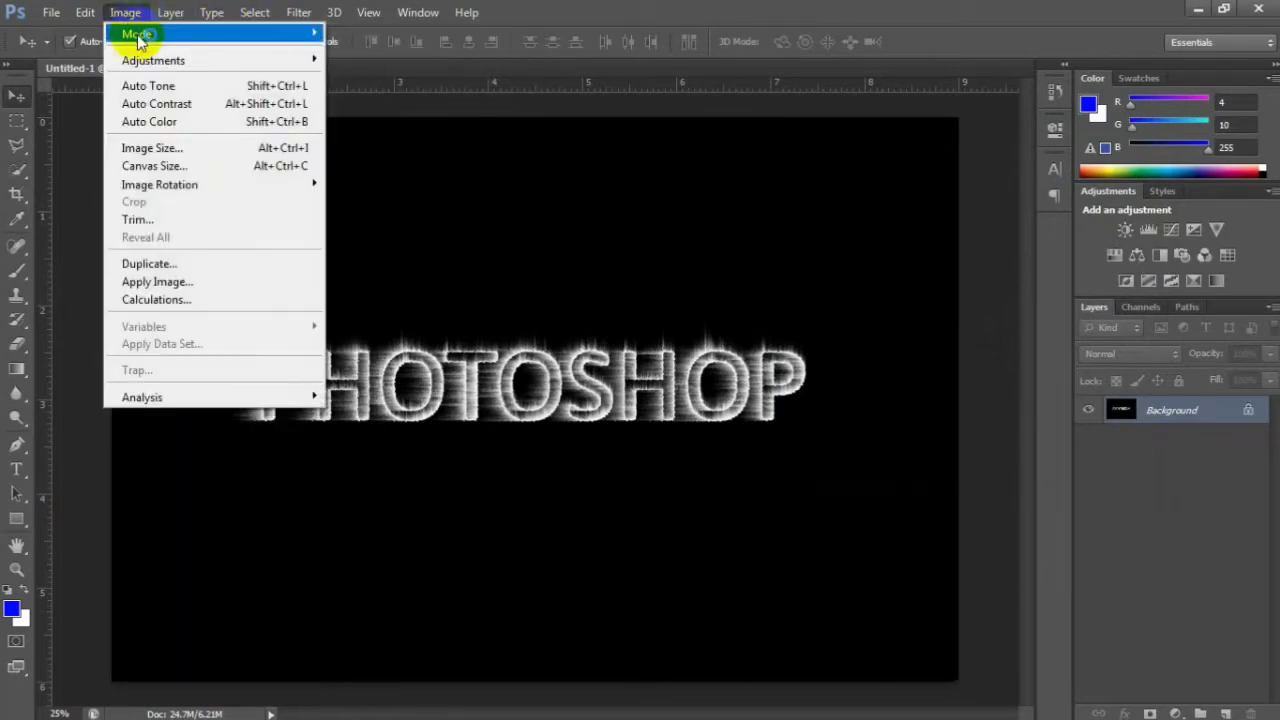
{"action": "mouse_move", "coordinate": [257, 34]}
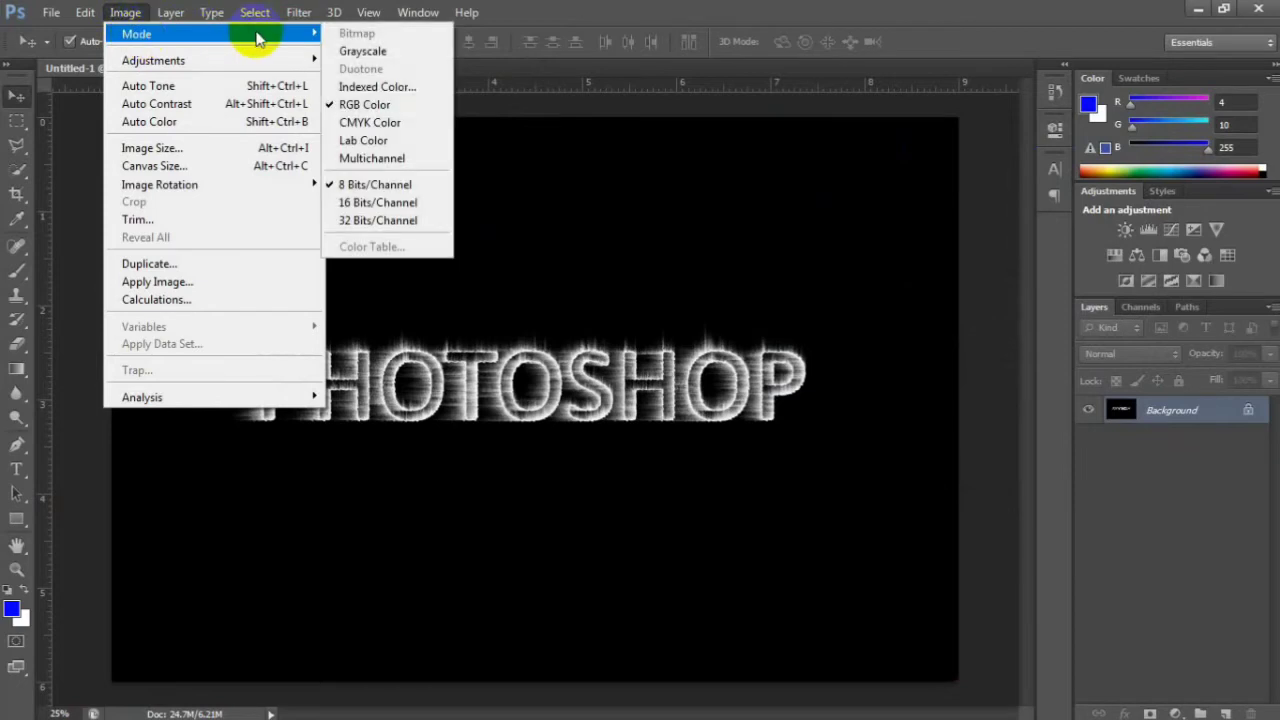
{"action": "left_click", "coordinate": [355, 53]}
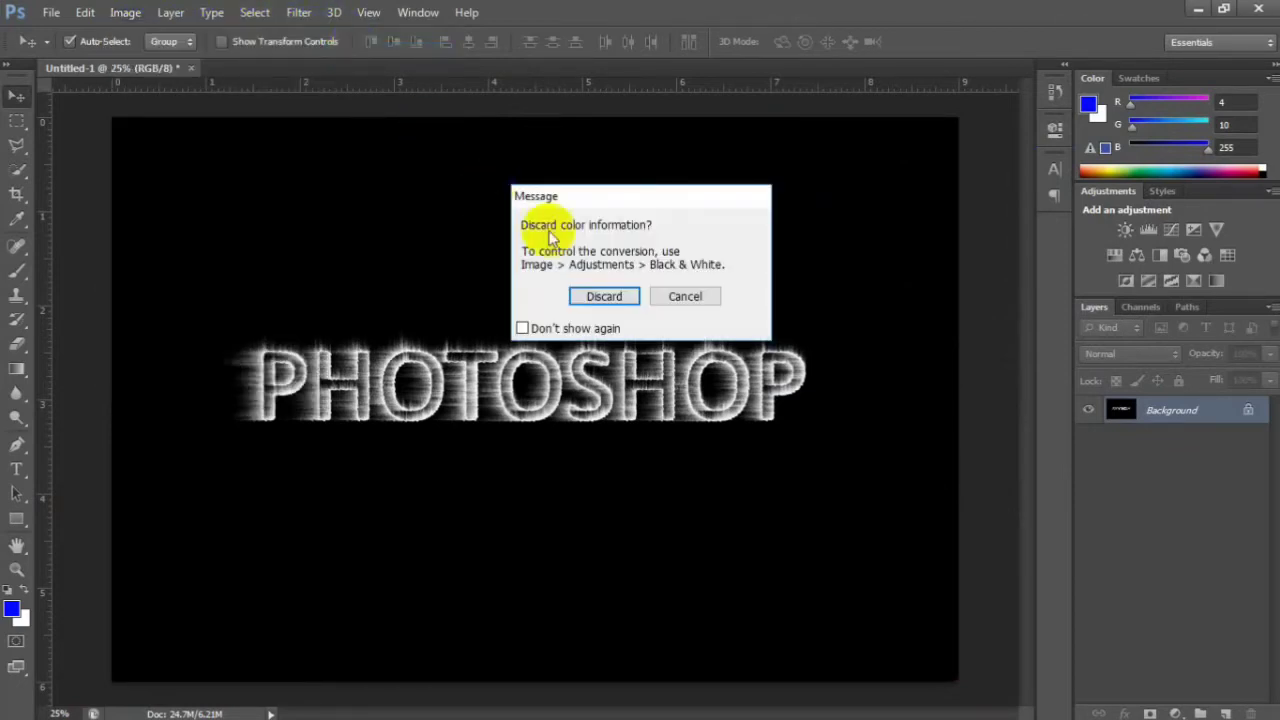
{"action": "left_click", "coordinate": [590, 294]}
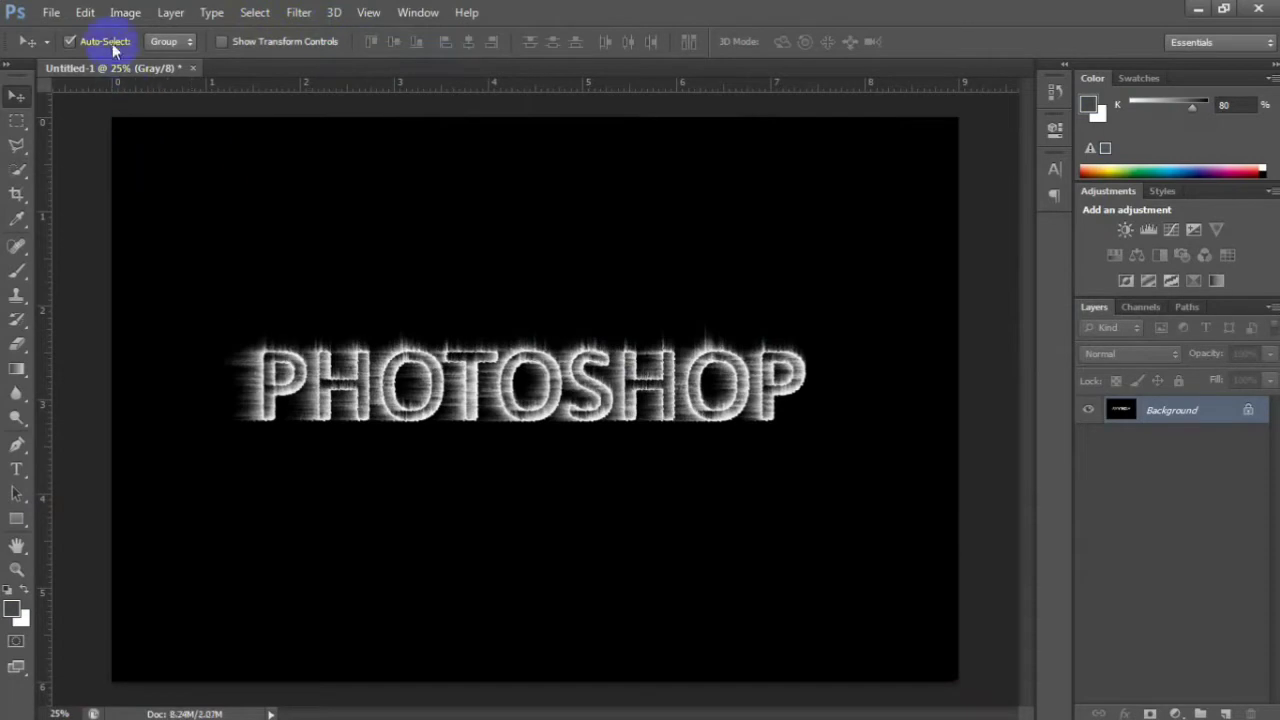
- Convert the grayscale image to Indexed Color mode
{"action": "left_click", "coordinate": [122, 14]}
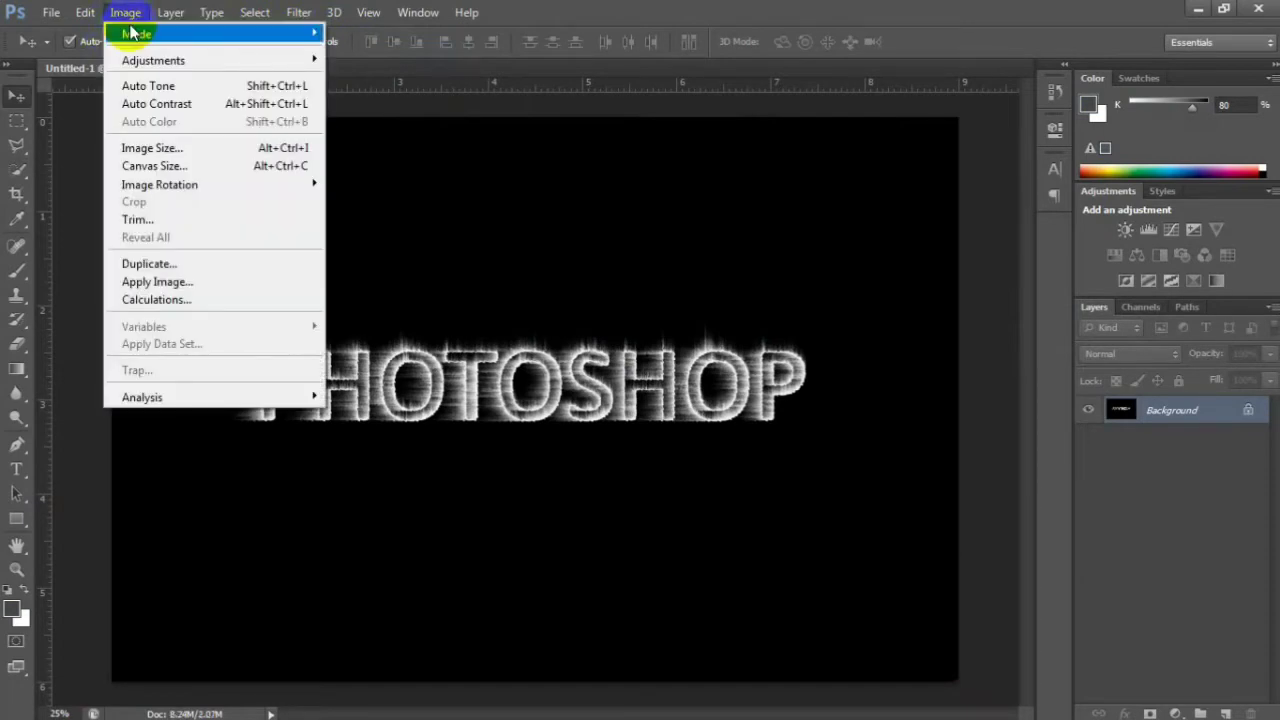
{"action": "mouse_move", "coordinate": [140, 33]}
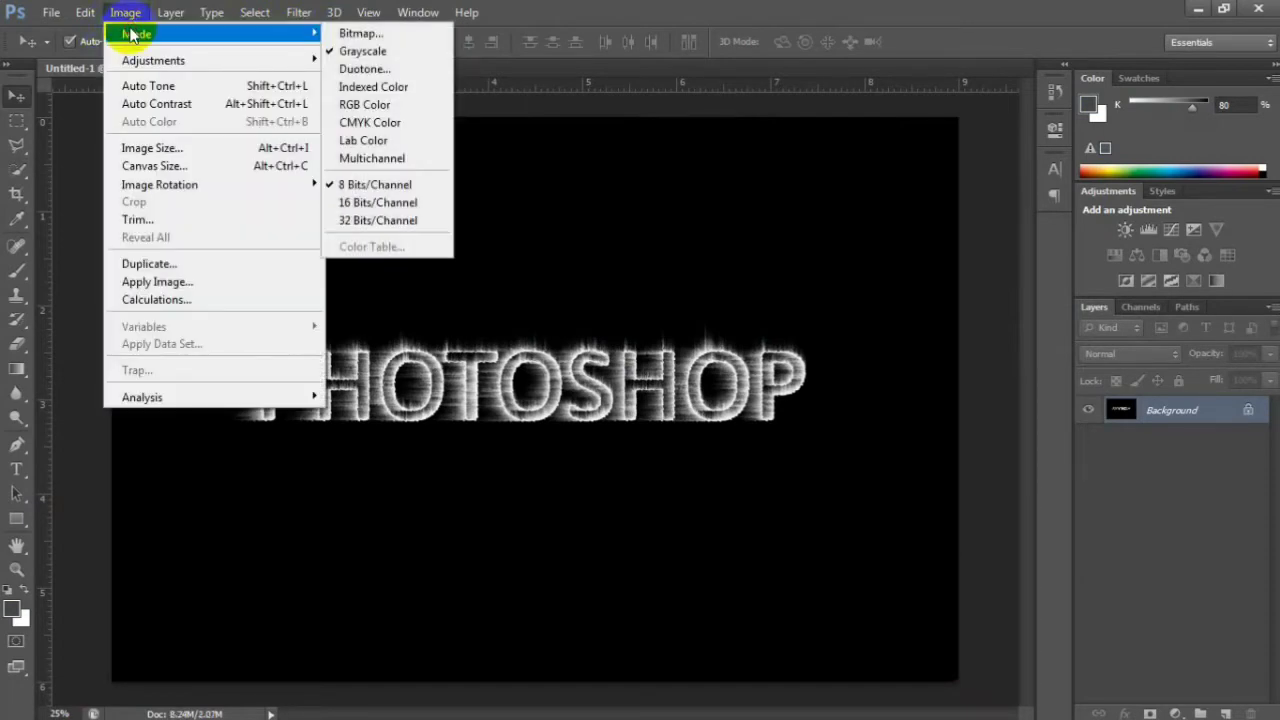
{"action": "left_click", "coordinate": [366, 87]}
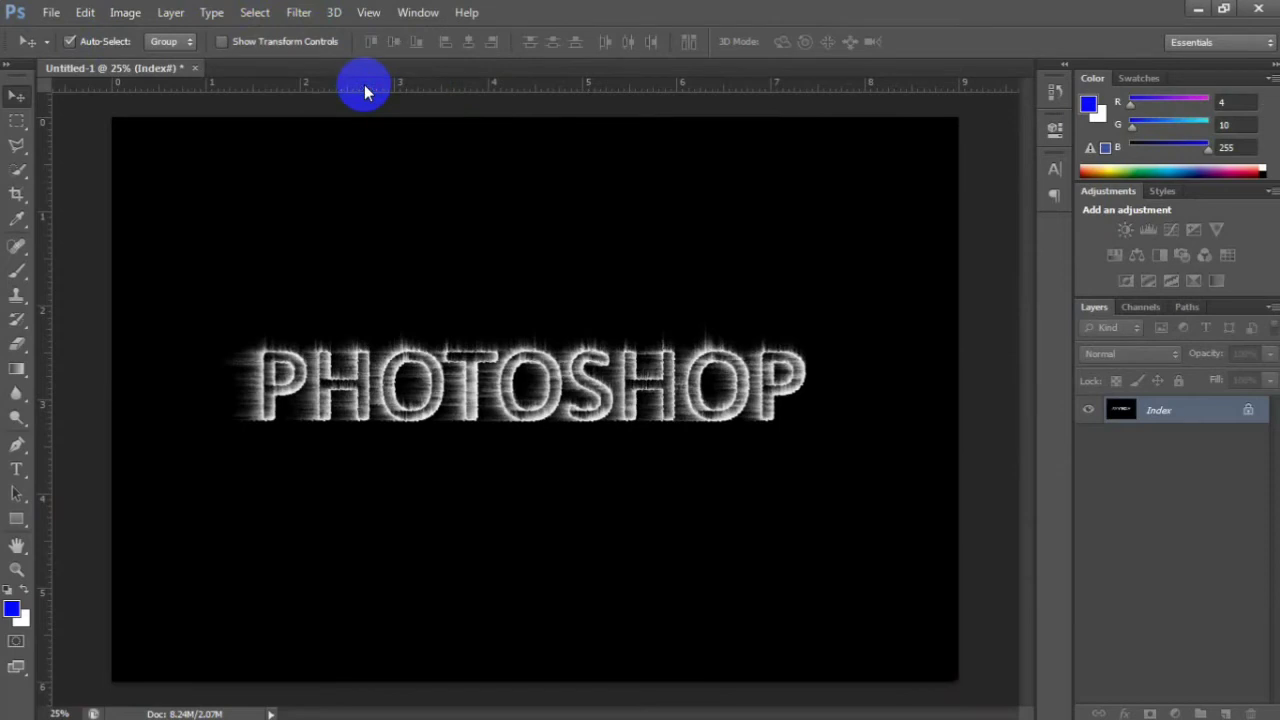
- Apply the Black Body color table to the indexed image to give the text fiery colors
{"action": "left_click", "coordinate": [126, 14]}
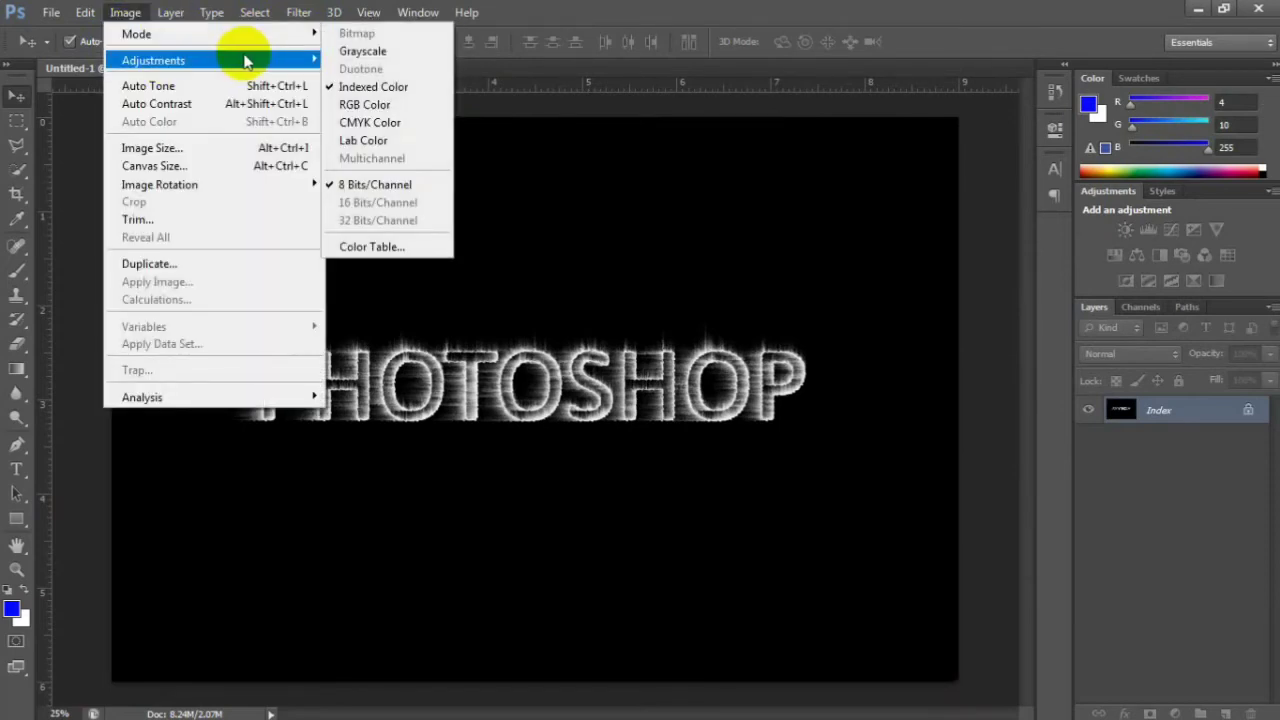
{"action": "mouse_move", "coordinate": [280, 34]}
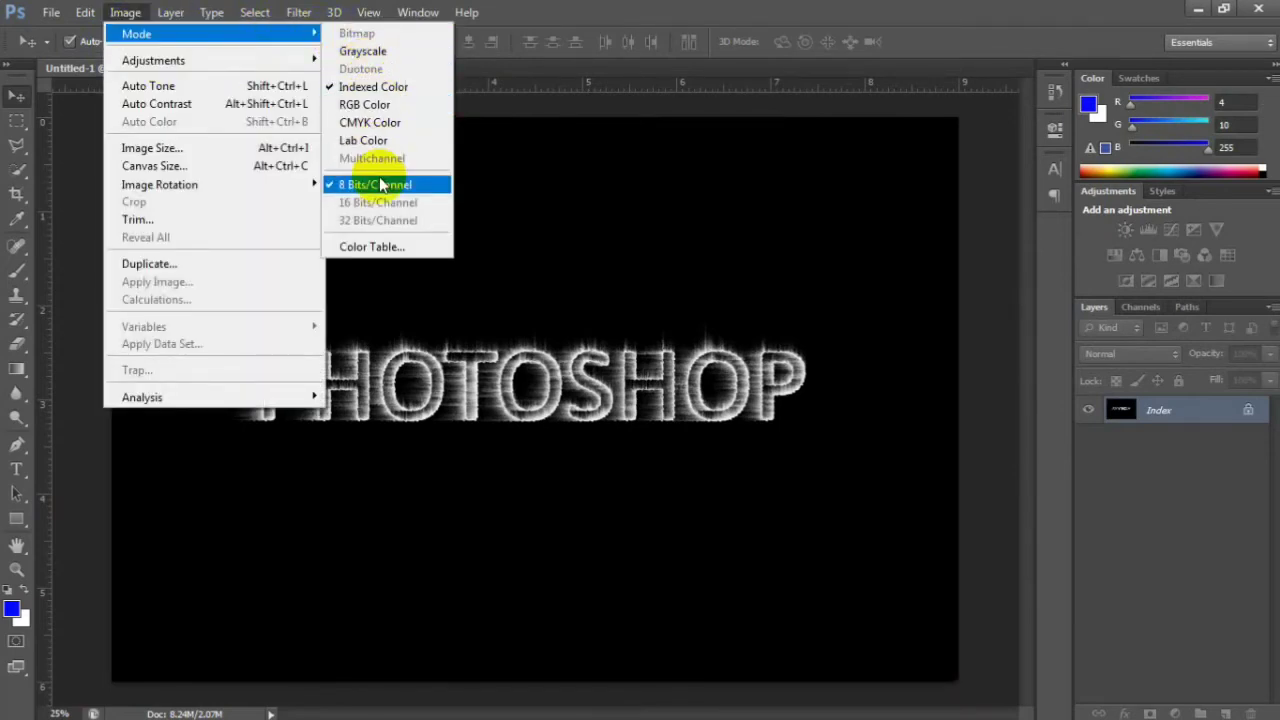
{"action": "left_click", "coordinate": [383, 247]}
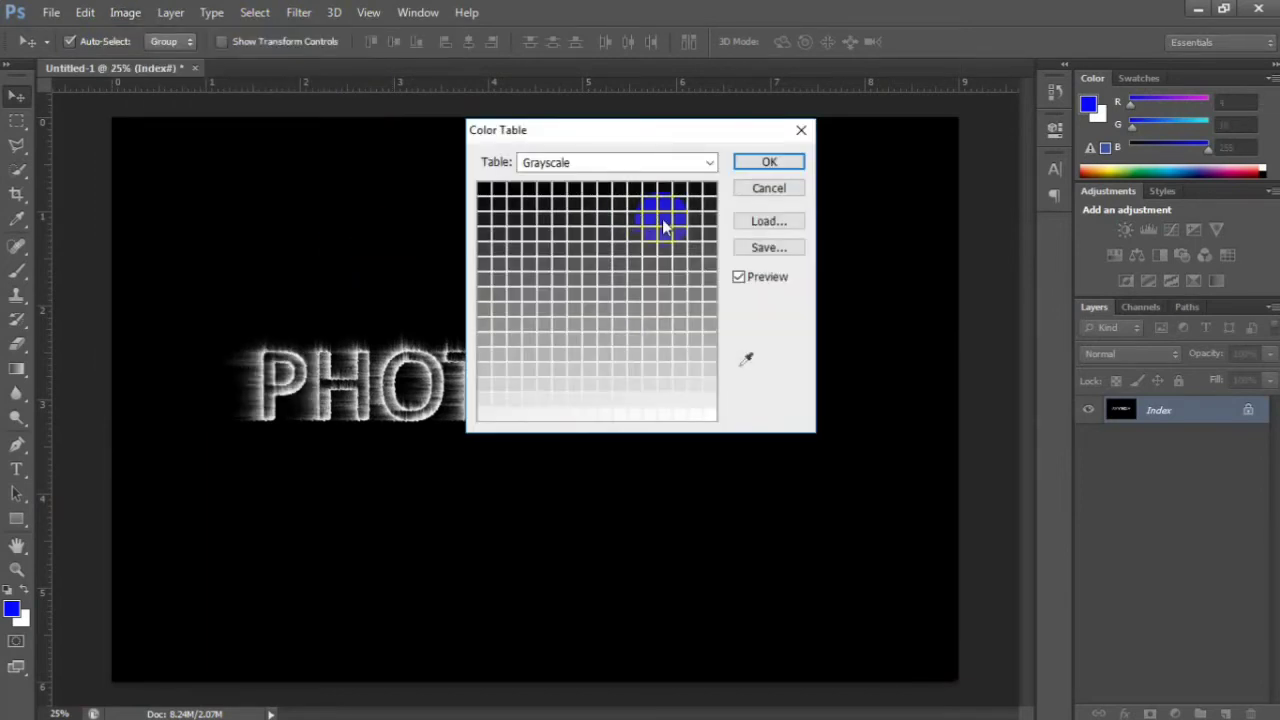
{"action": "left_click", "coordinate": [707, 164]}
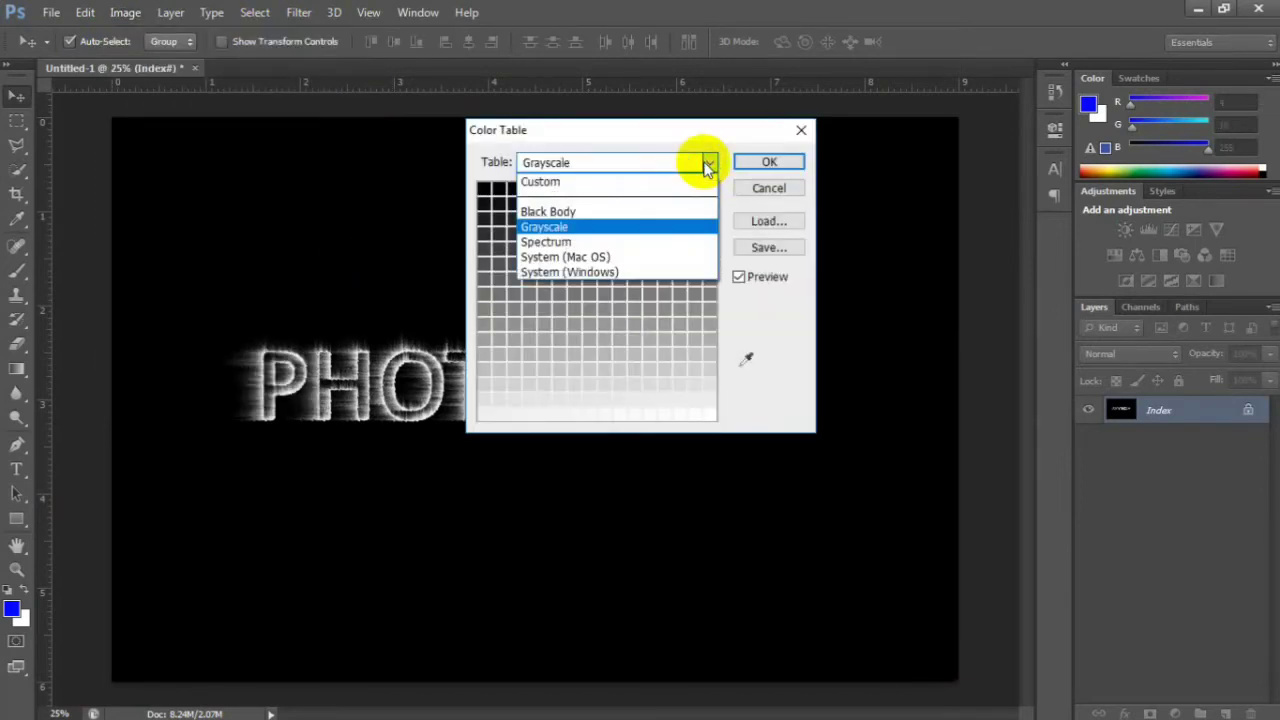
{"action": "left_click", "coordinate": [700, 213]}
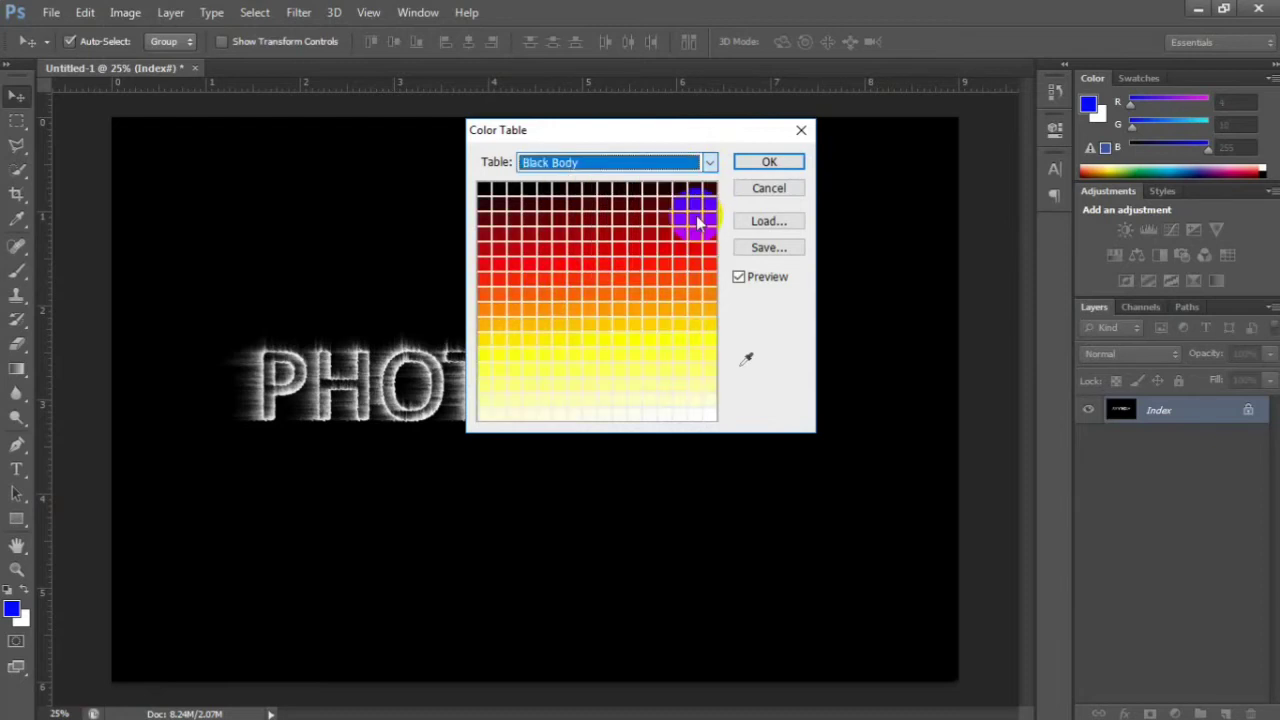
{"action": "left_click", "coordinate": [769, 163]}
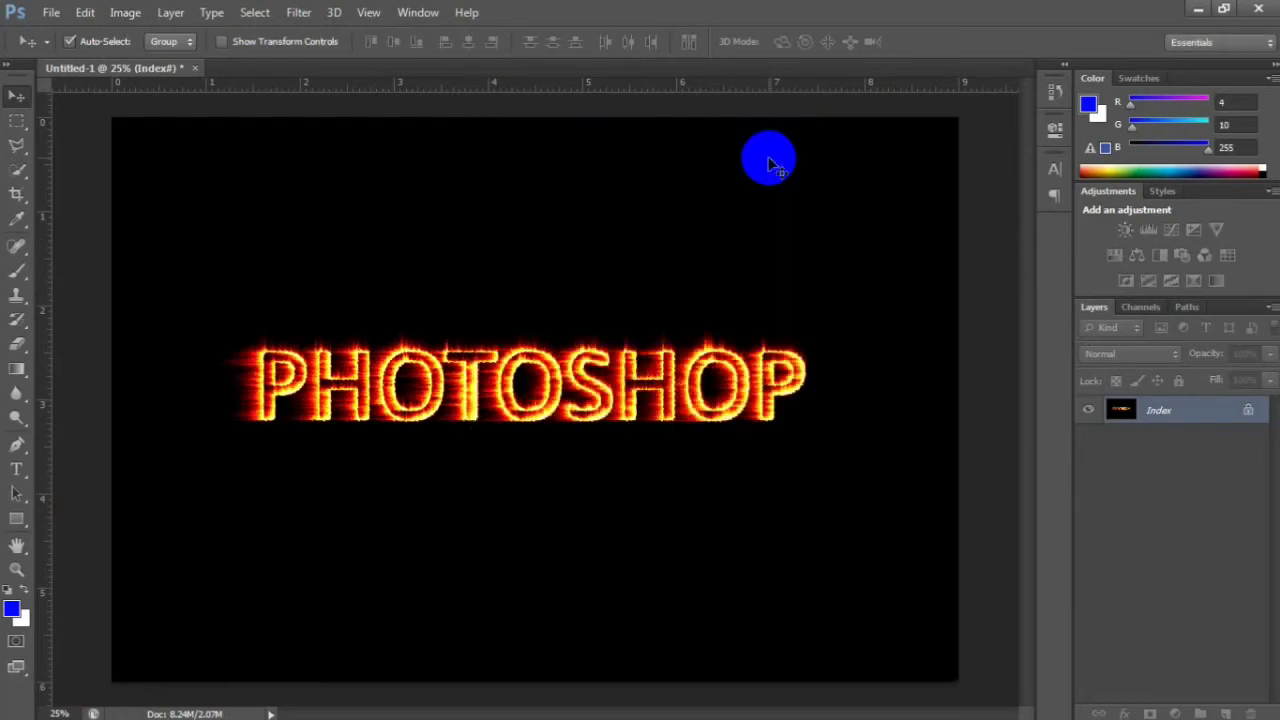